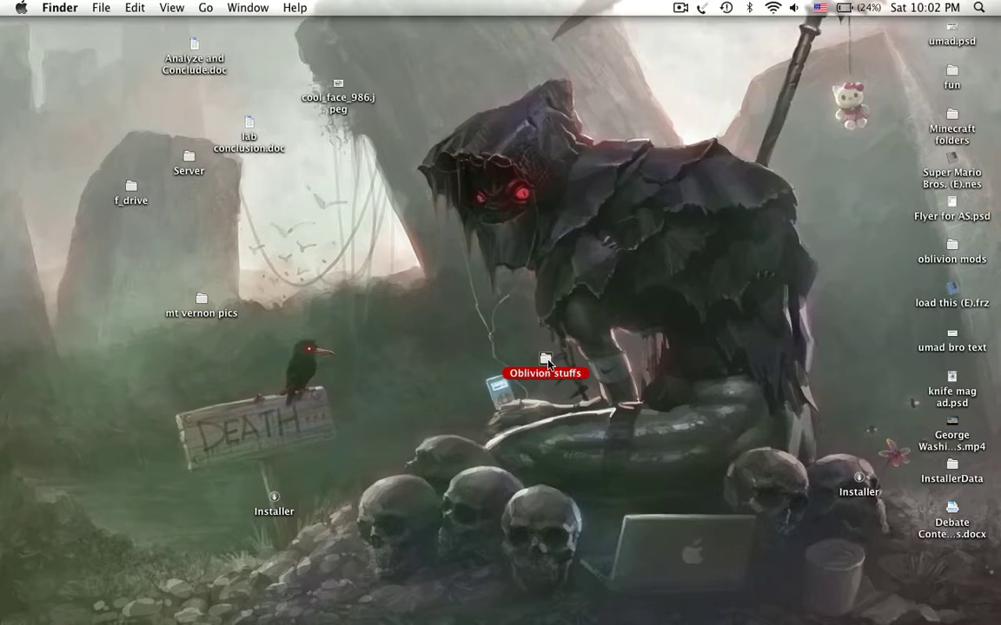
Step: Open the Oblivion stuffs folder from the desktop
double_click(545, 361)
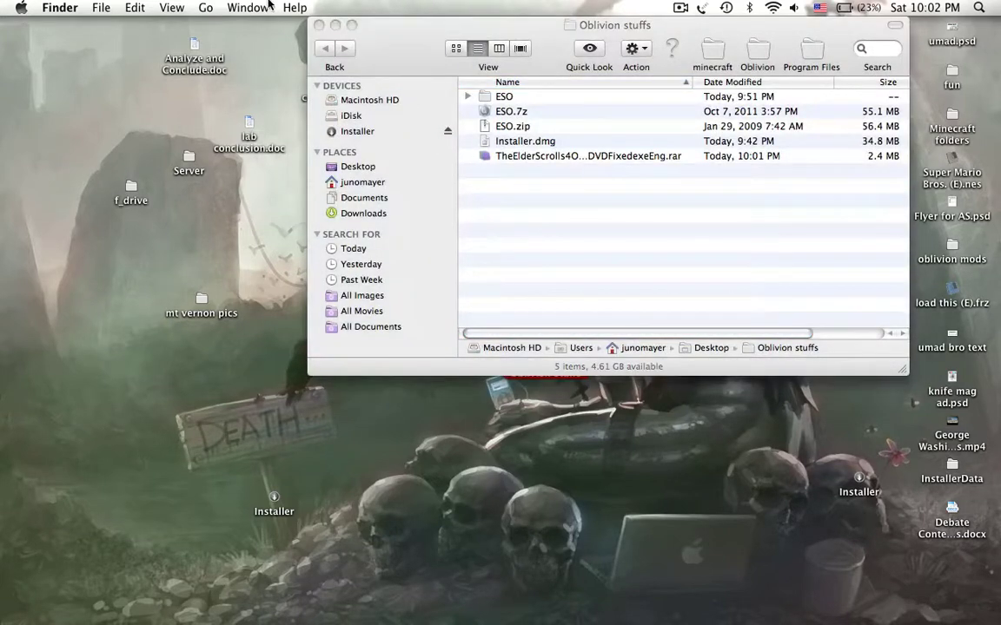
left_click(319, 26)
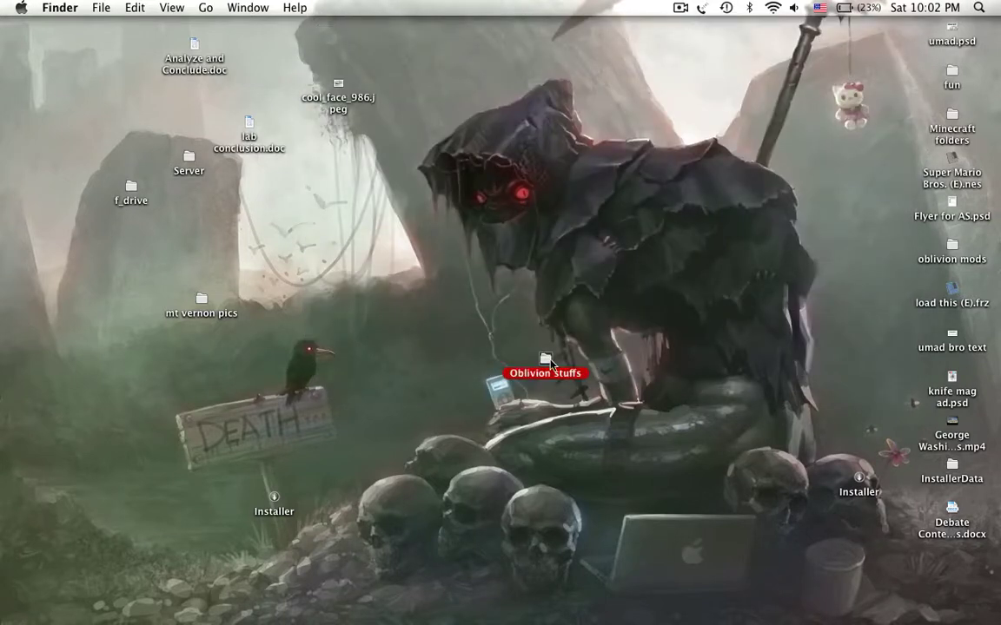
double_click(546, 361)
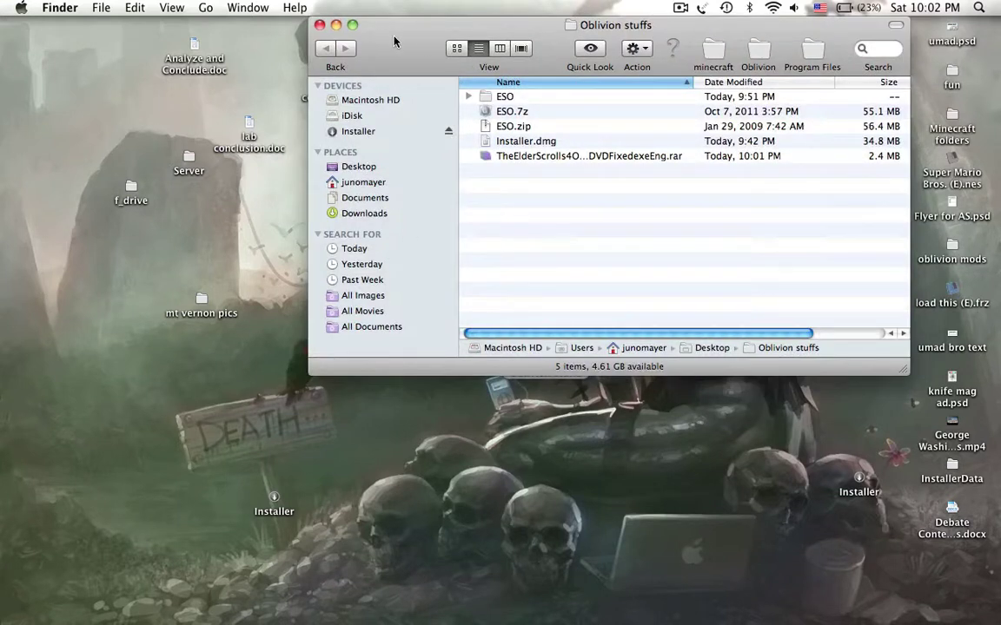
Step: Examine the required files in the Oblivion stuffs folder: the ESO folder and archives, Installer.dmg and the NoDVD RAR file
left_click(501, 113)
left_click(500, 128)
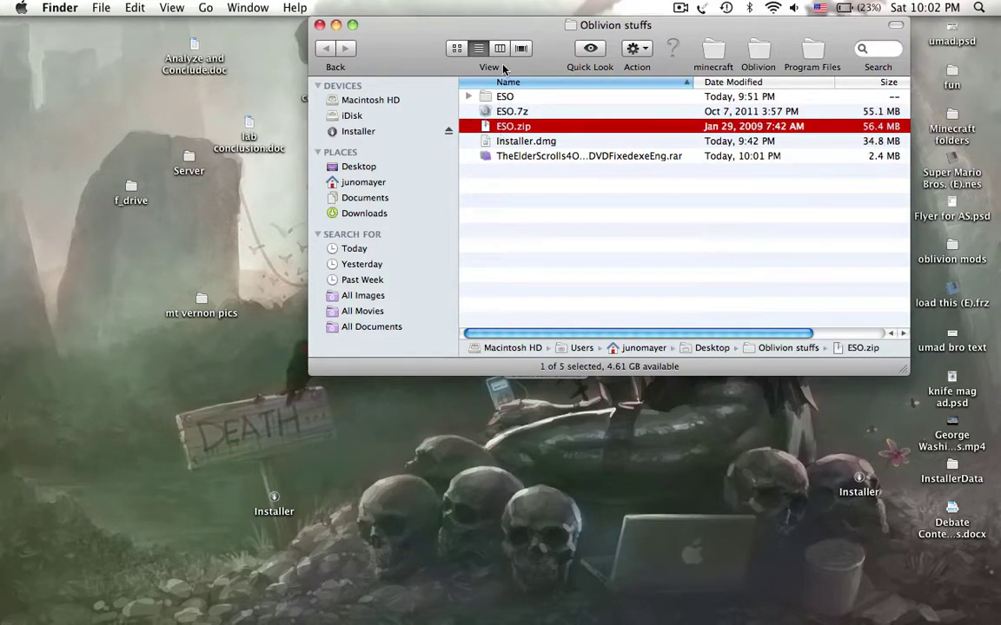
left_click(503, 96, "super")
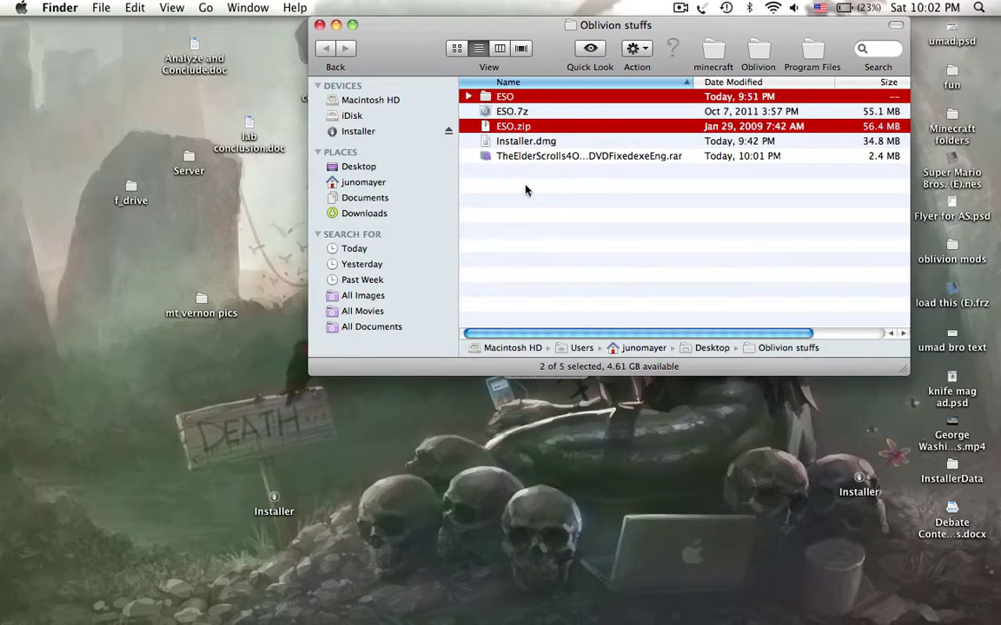
left_click(498, 113)
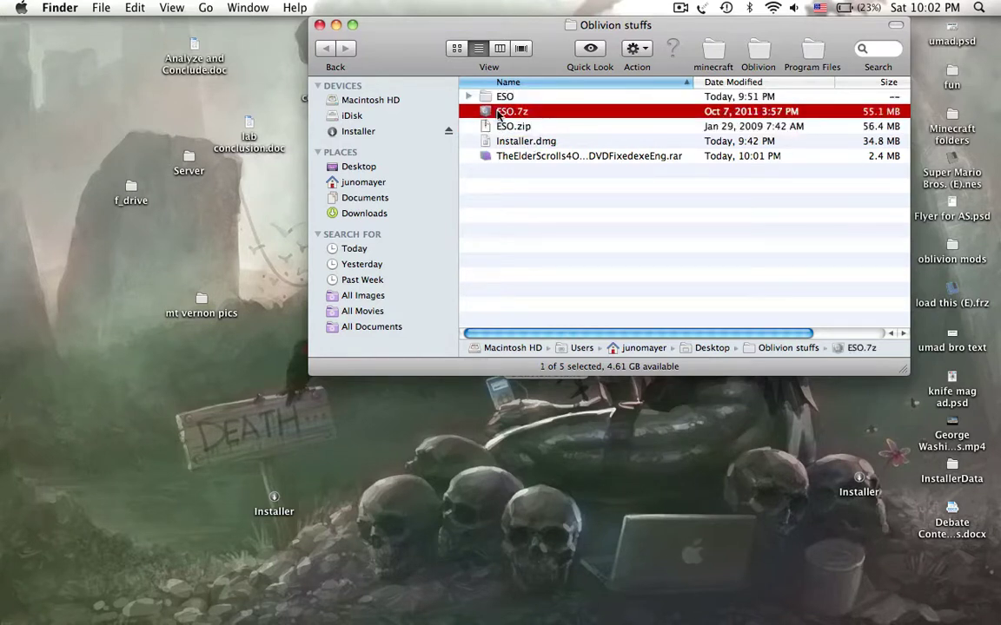
left_click(535, 143)
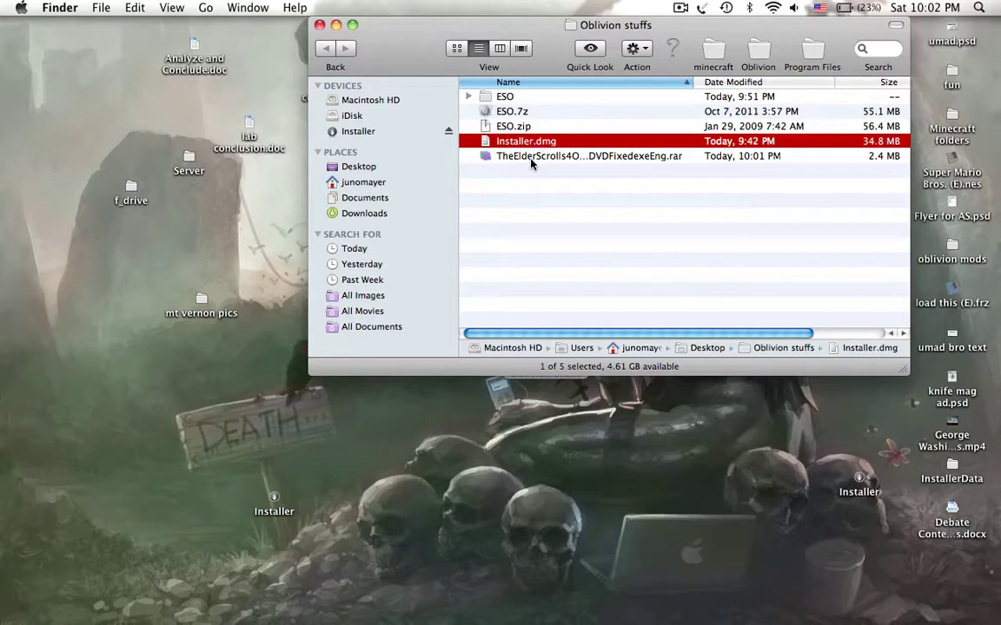
left_click(532, 157)
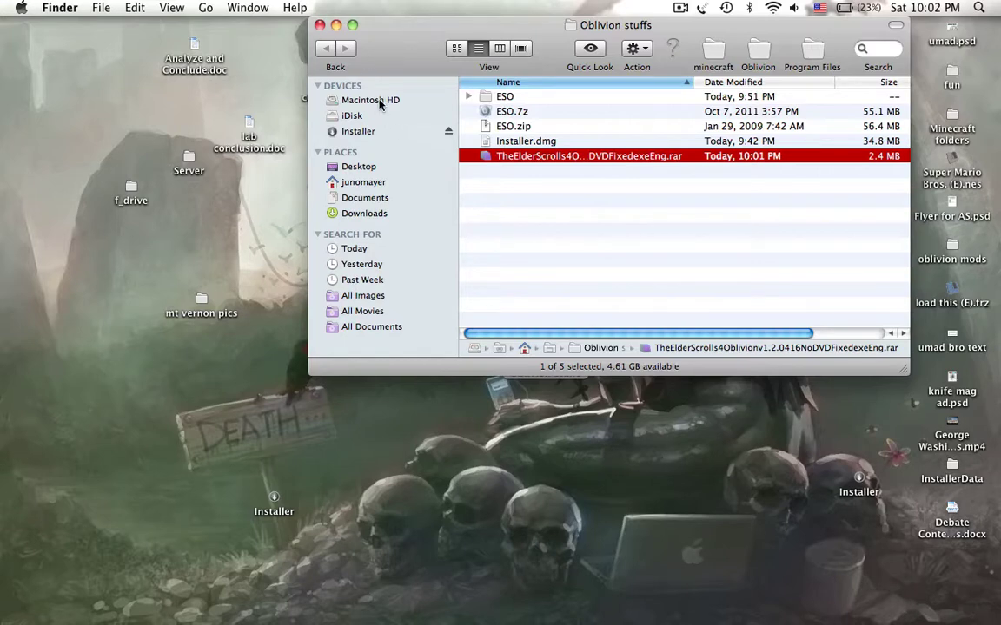
Step: Reposition the Oblivion stuffs window and widen it until the Kind column shows
left_click_drag(368, 49, 304, 93)
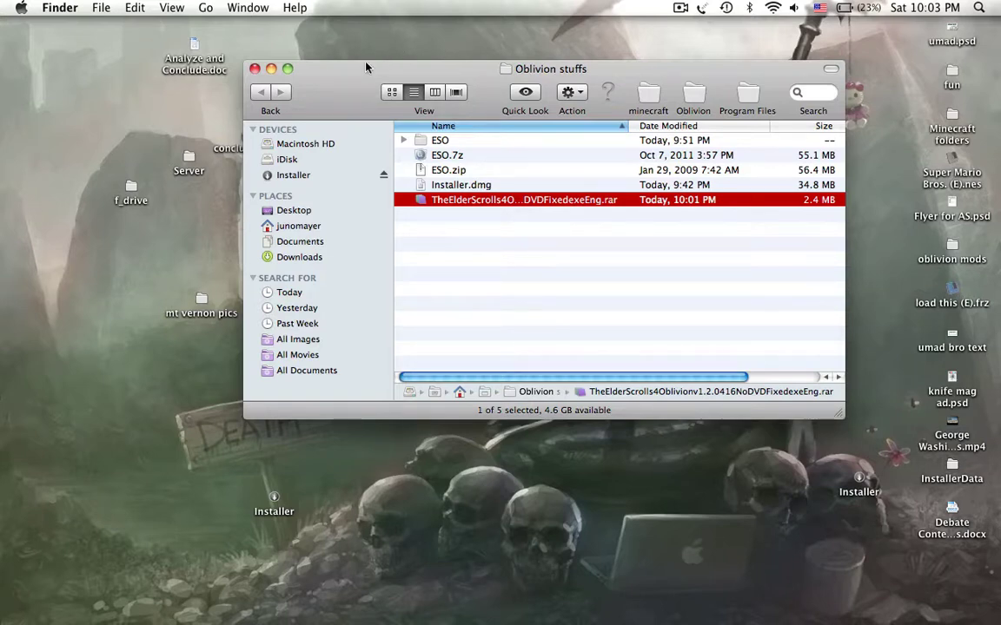
left_click_drag(354, 74, 411, 71)
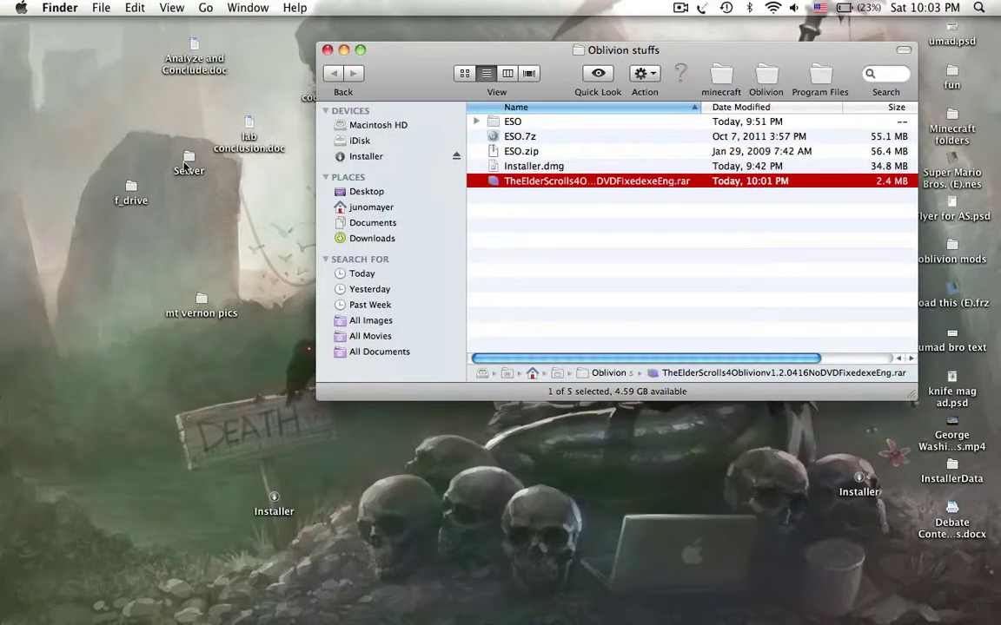
left_click_drag(402, 70, 385, 89)
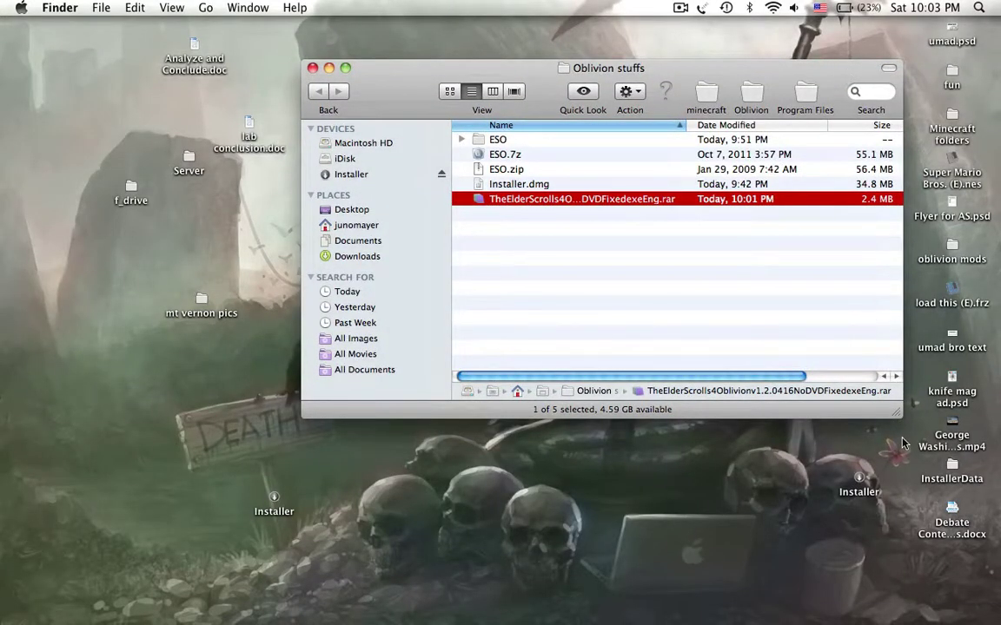
left_click_drag(895, 412, 941, 413)
left_click_drag(772, 97, 629, 91)
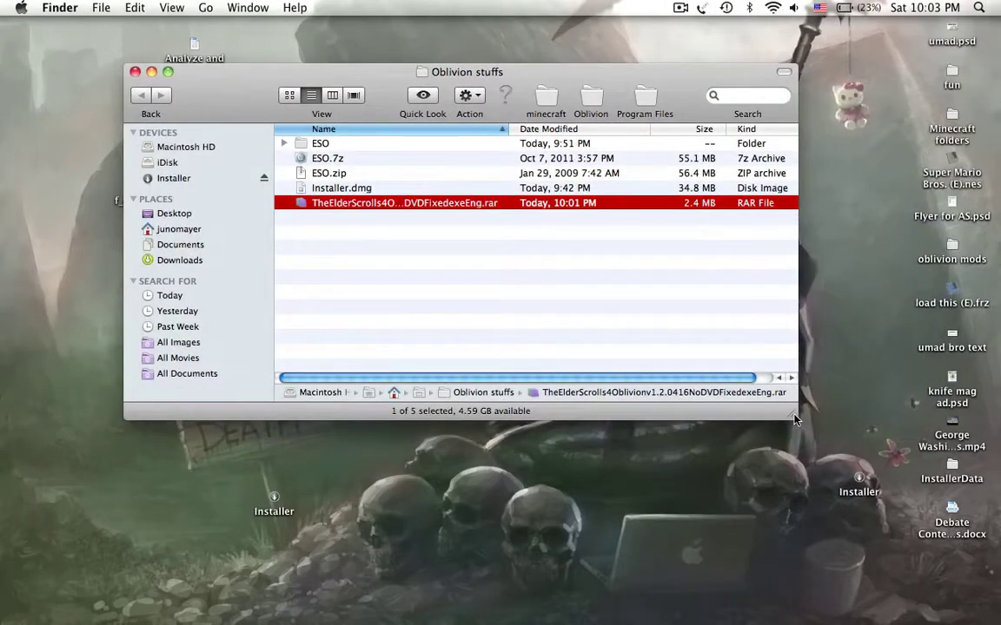
left_click_drag(793, 420, 863, 417)
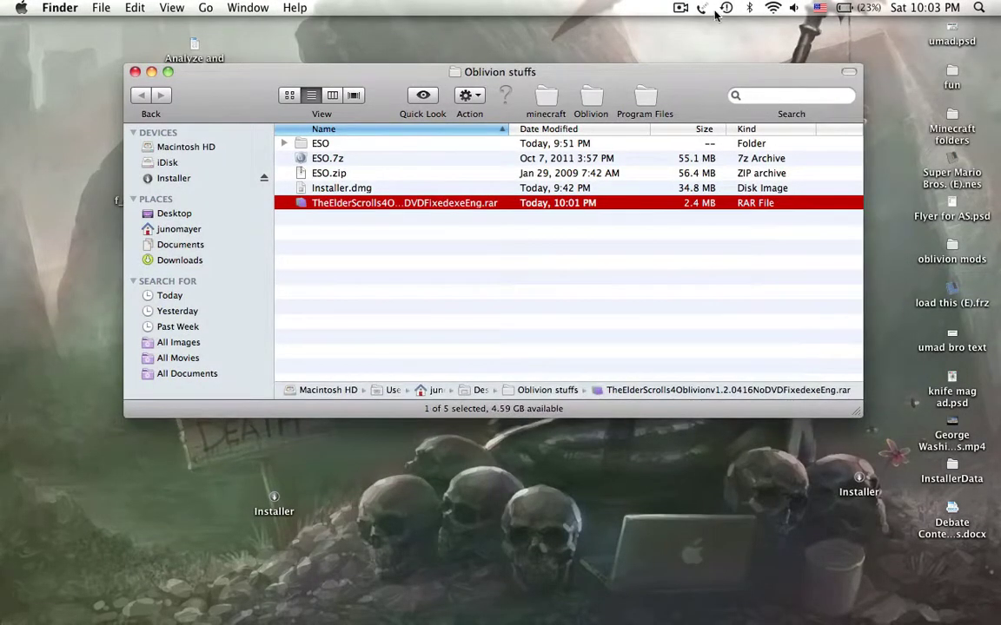
left_click_drag(700, 82, 791, 93)
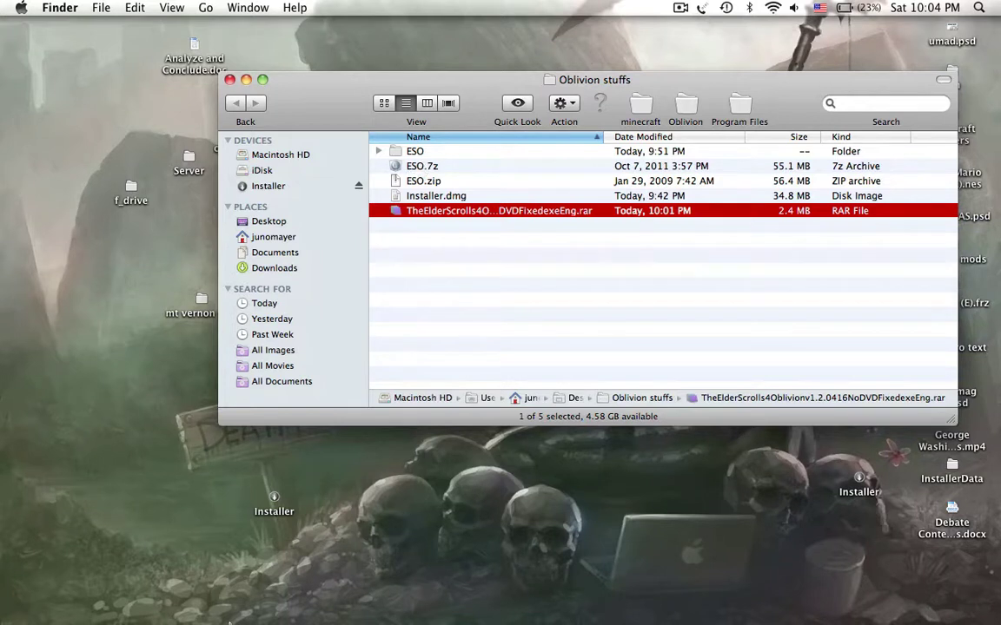
Step: Open Installer.dmg to view its contents, close it, and shift the Oblivion stuffs window
left_click(386, 192)
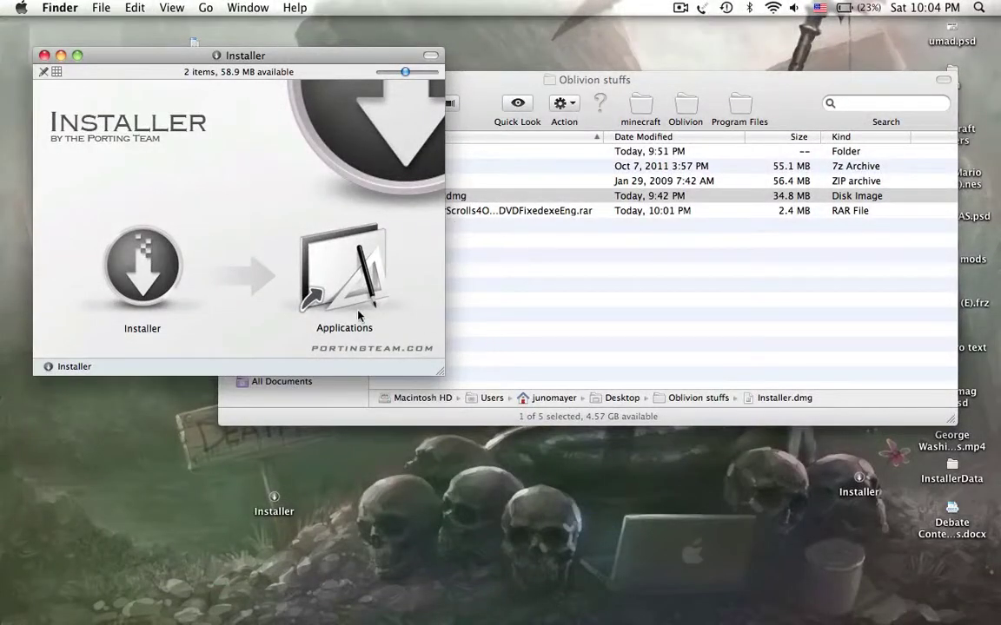
left_click(44, 55)
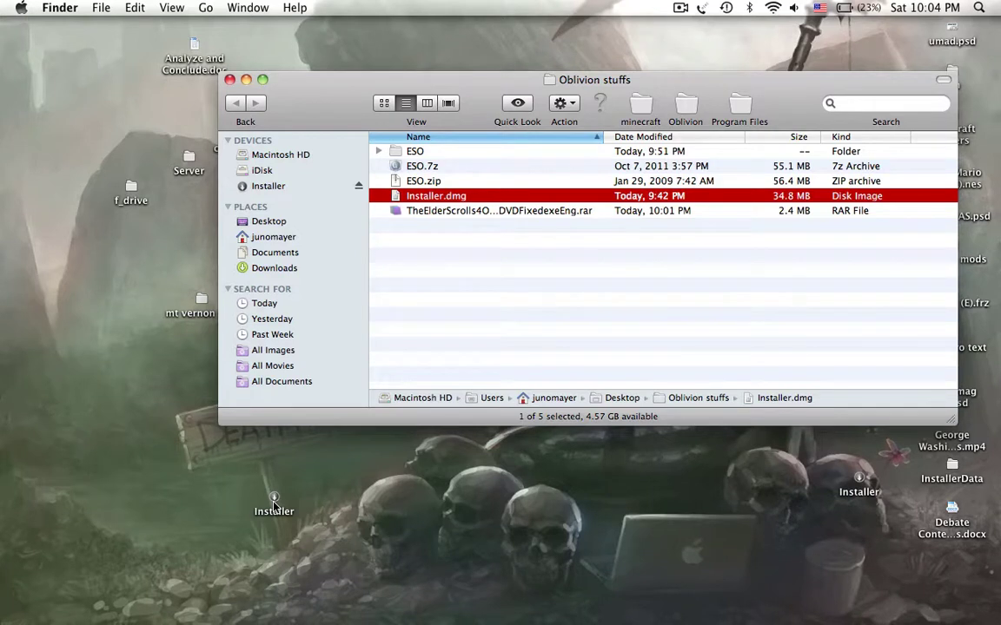
mouse_move(608, 621)
left_click_drag(704, 108, 680, 73)
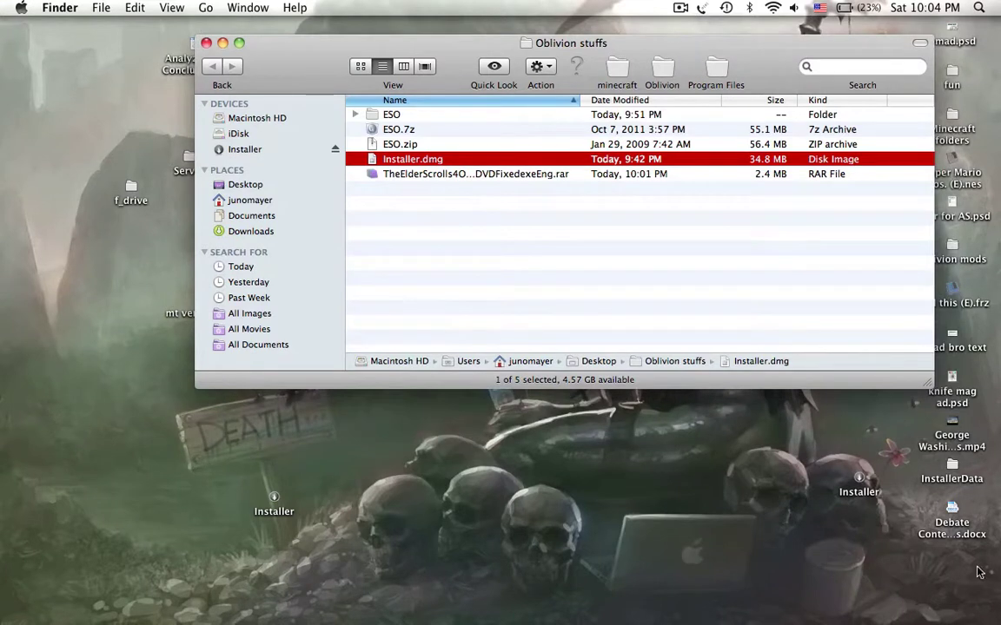
Step: Open the f_drive folder from the desktop in icon view, locate setup.exe, and close the folder
left_click(130, 187)
double_click(128, 188)
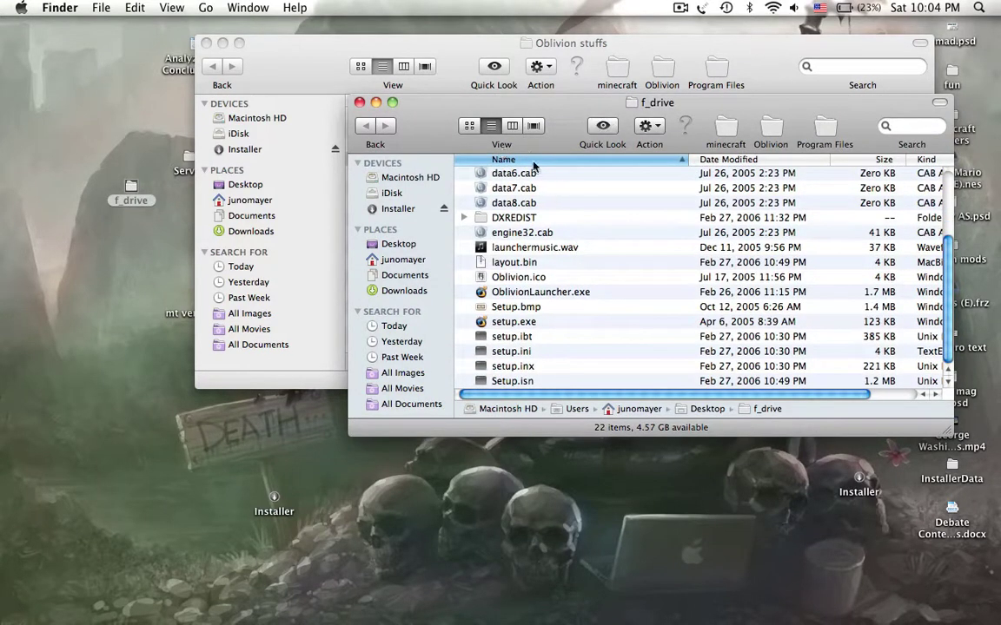
left_click(469, 125)
scroll(520, 269, "down", 5)
scroll(560, 283, "down", 1)
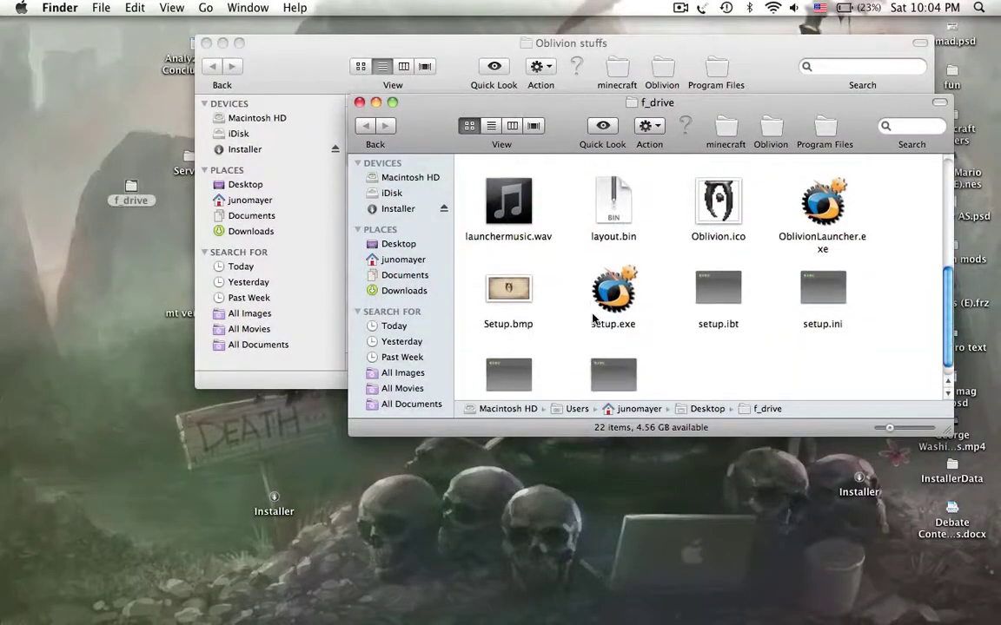
left_click(613, 293)
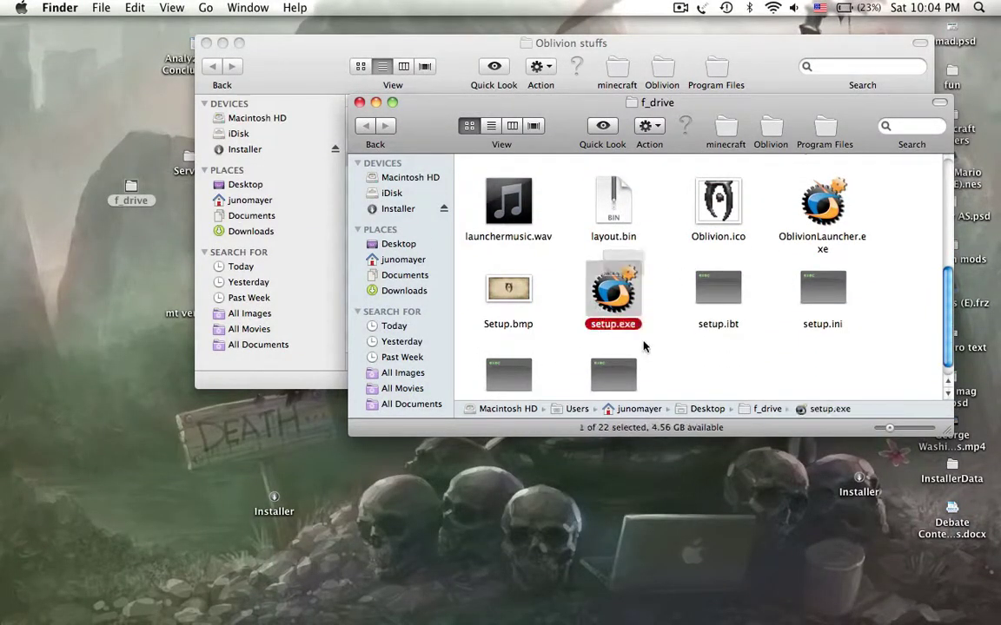
left_click(359, 103)
Step: Launch the Installer application from the desktop to bring up its Windows setup program chooser
left_click(273, 502)
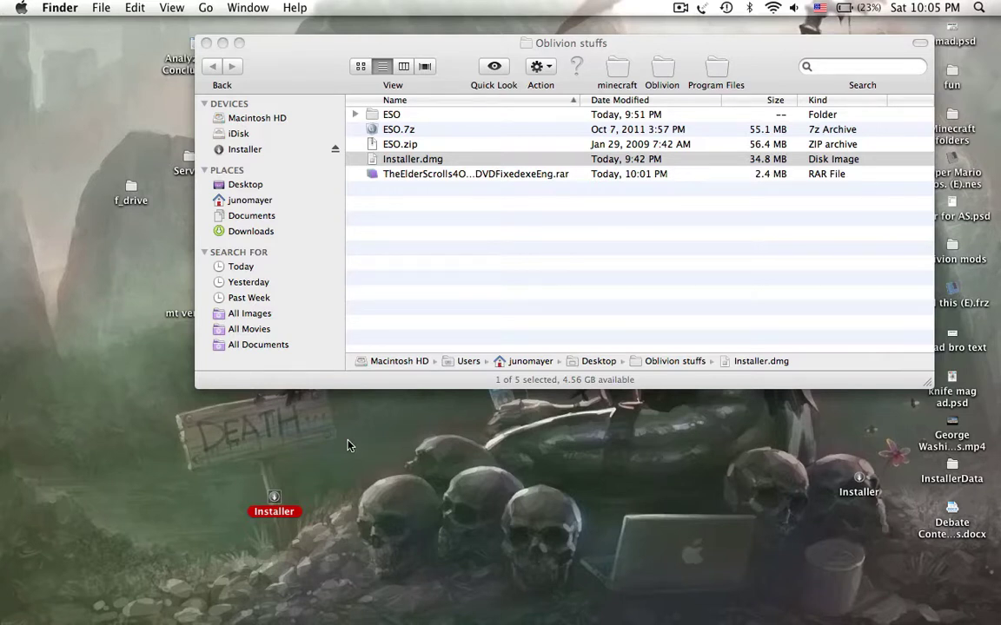
double_click(274, 499)
mouse_move(634, 602)
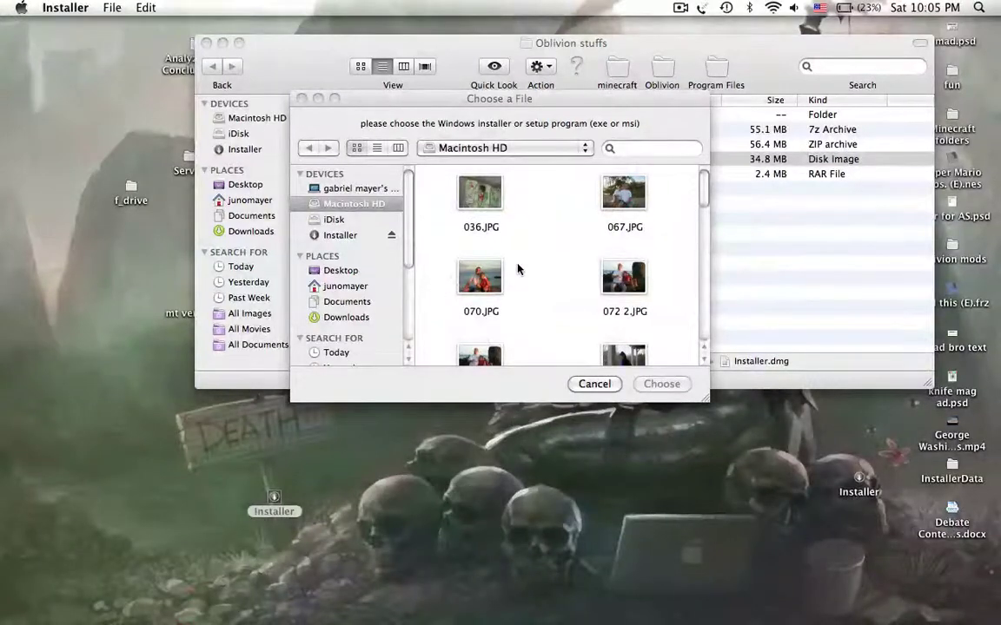
scroll(519, 268, "down", 2)
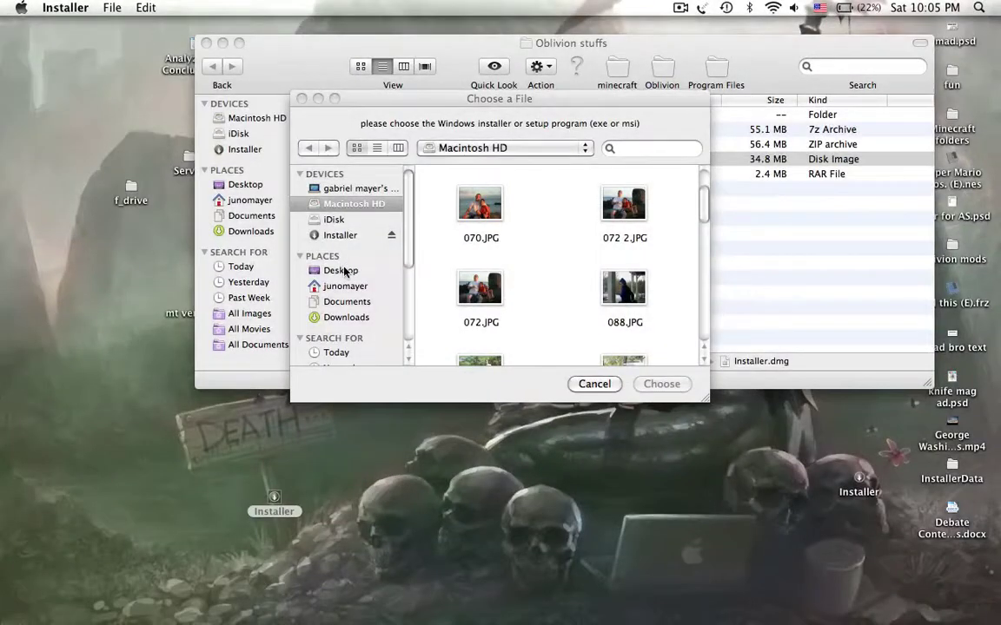
Step: Select setup.exe in the Desktop's f_drive folder as the Windows setup program and cancel the file selection
left_click(343, 270)
scroll(461, 282, "down", 5)
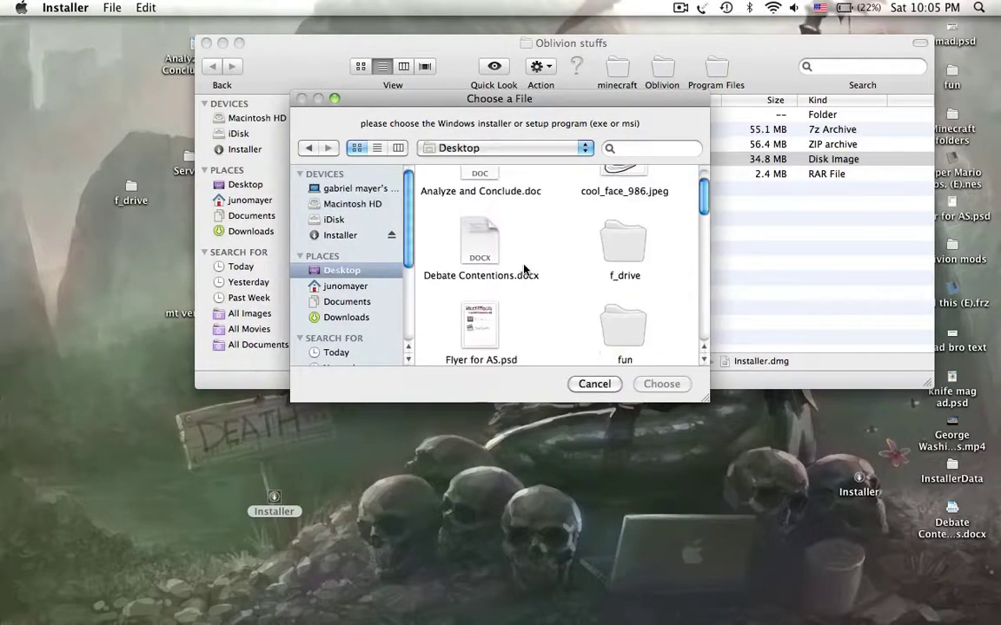
scroll(525, 269, "up", 3)
scroll(523, 270, "up", 2)
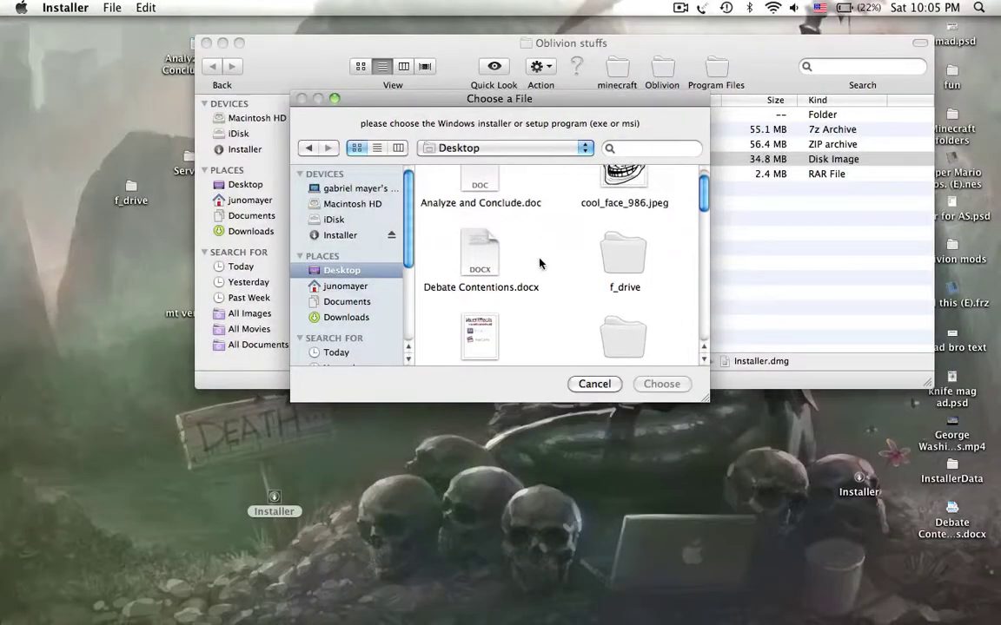
double_click(630, 259)
scroll(489, 258, "down", 10)
scroll(489, 258, "down", 2)
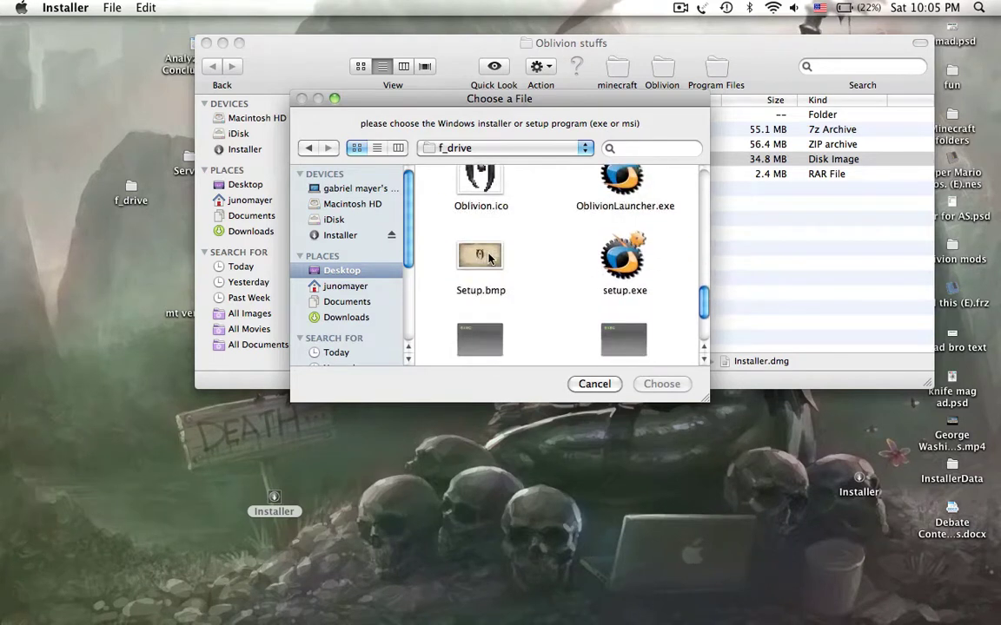
left_click(622, 259)
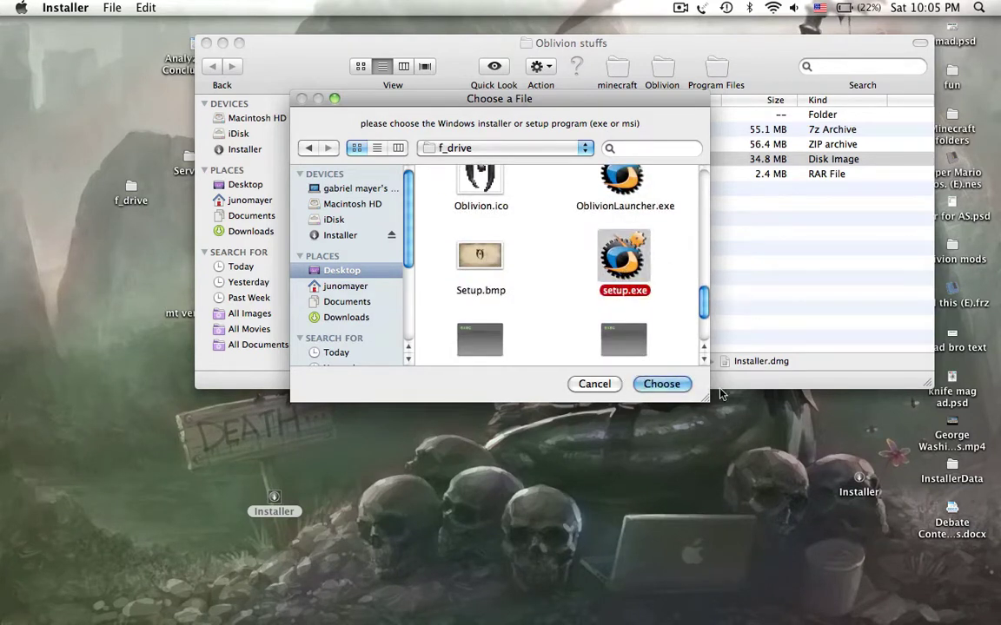
left_click(594, 385)
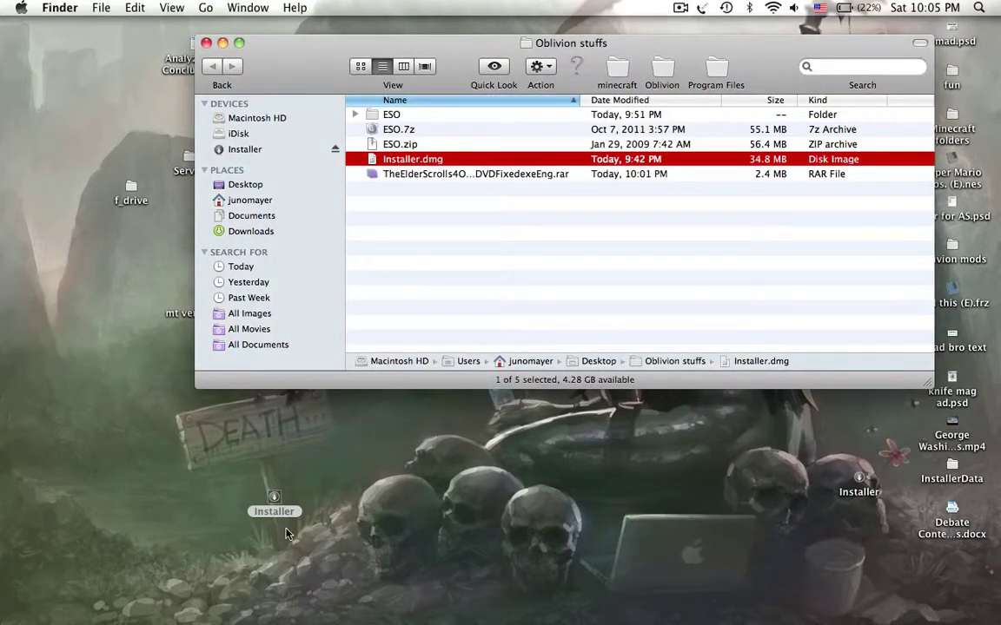
Step: Open a new Finder window in list view and place it lower over the Oblivion stuffs window
mouse_move(296, 619)
key("super+n")
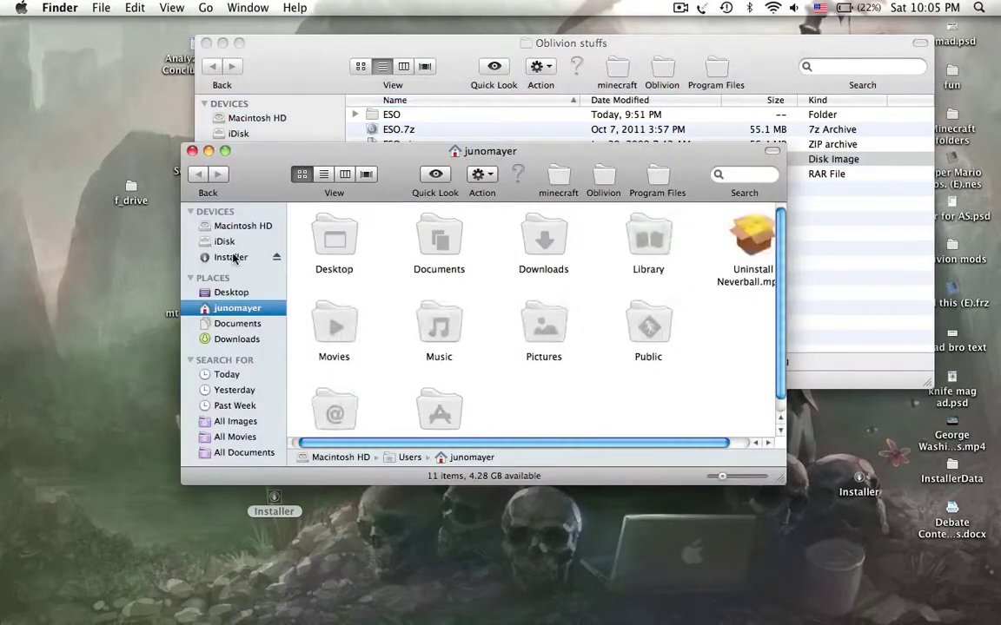
key("super+2")
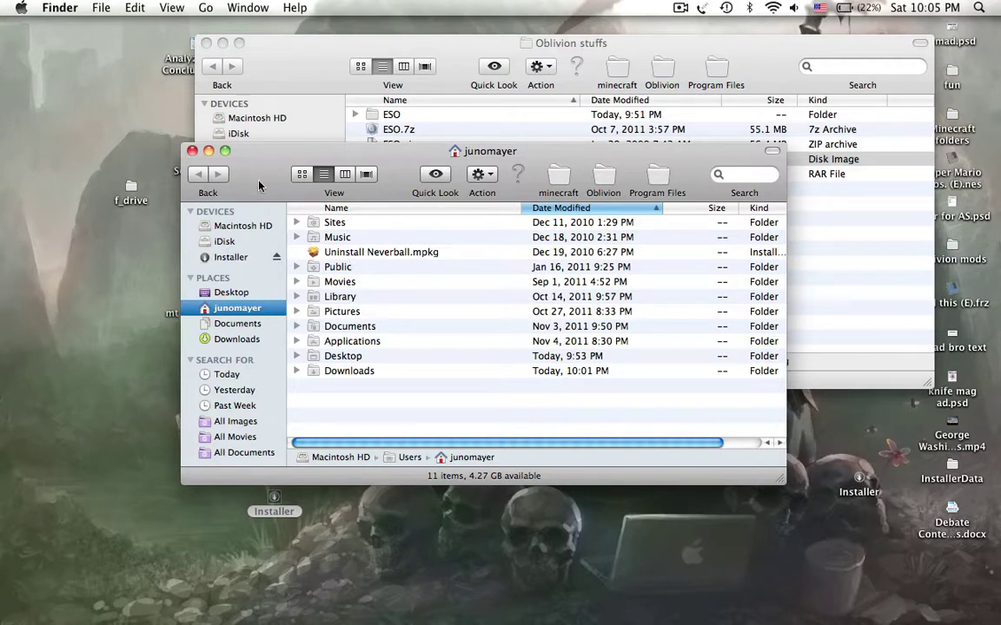
left_click_drag(262, 182, 263, 209)
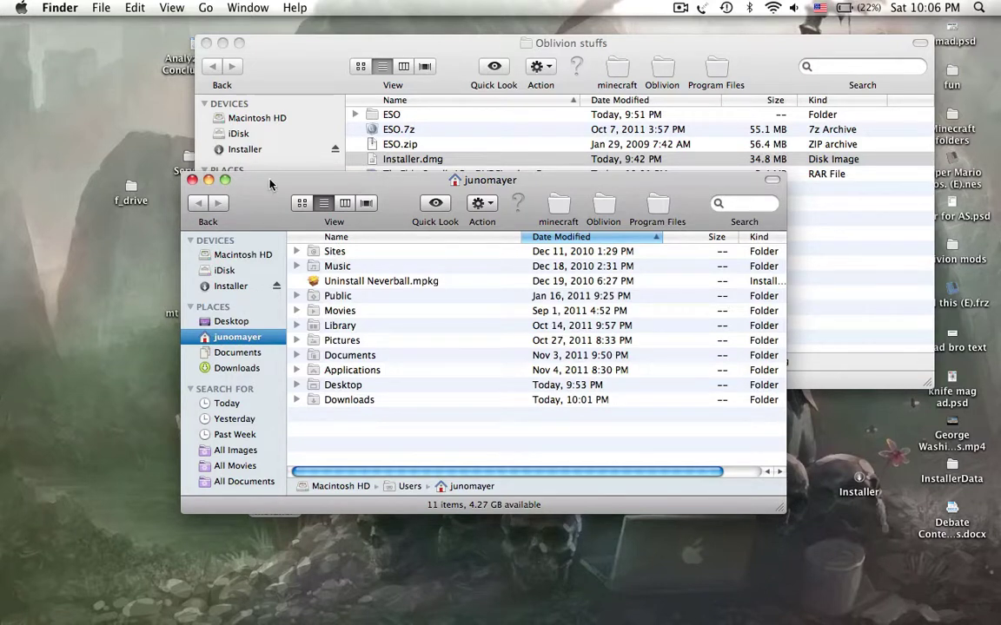
Step: Navigate from Macintosh HD through Users to the account's home folder
left_click(216, 254)
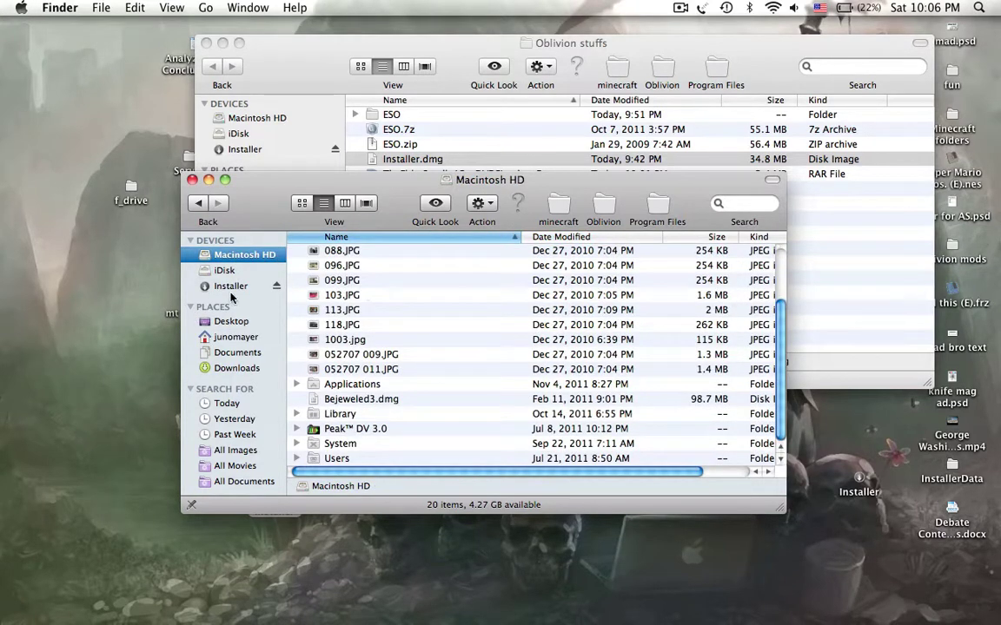
scroll(387, 384, "up", 2)
scroll(386, 384, "down", 2)
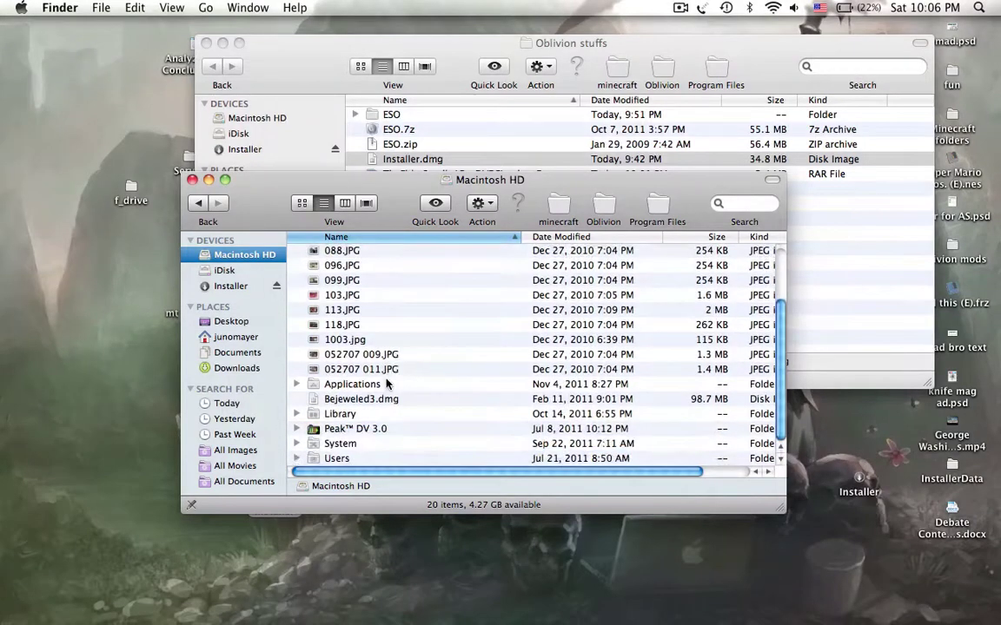
double_click(334, 458)
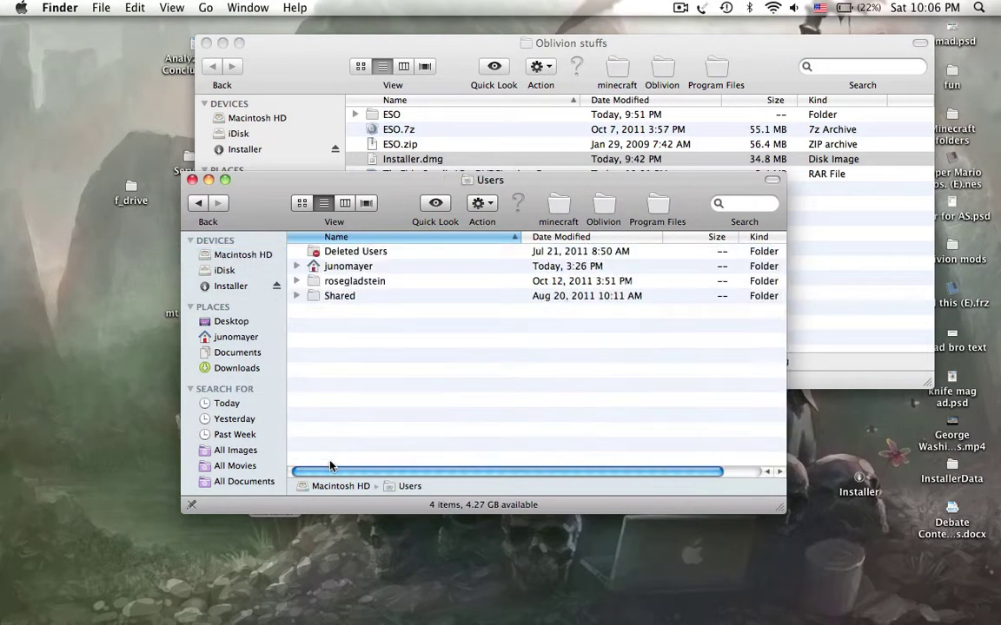
left_click(350, 267)
double_click(350, 266)
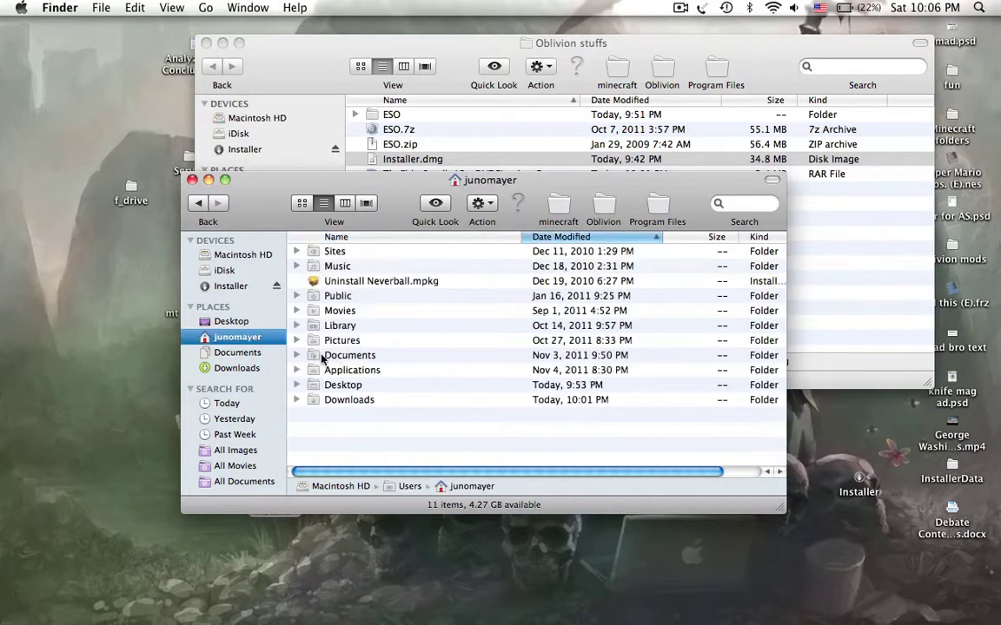
Step: Open the account's Desktop folder in the Finder window, reposition the window over the Oblivion stuffs window, and close it
double_click(306, 385)
left_click_drag(266, 199, 404, 116)
right_click(123, 493)
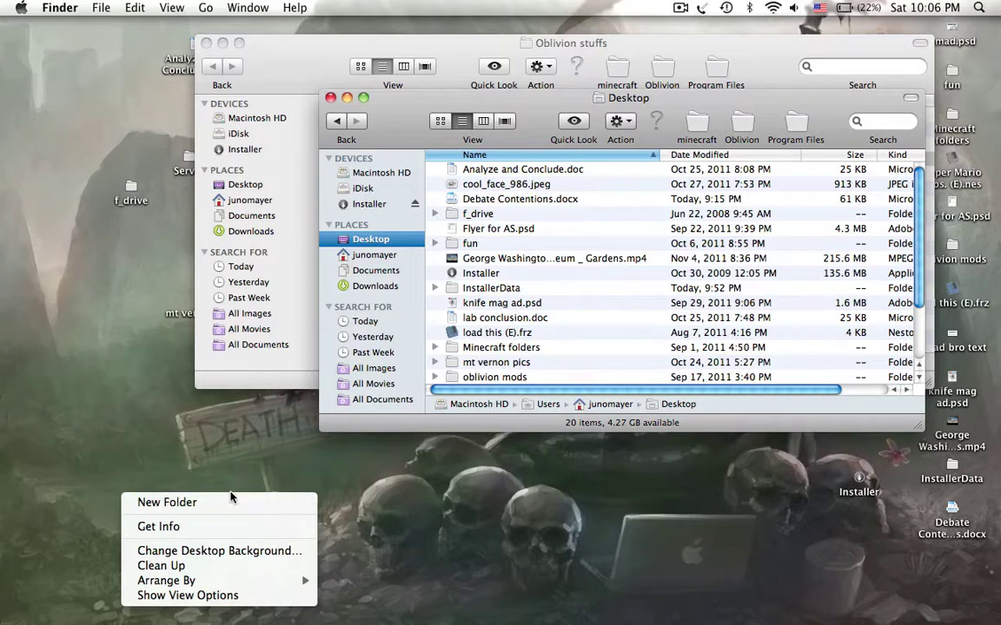
left_click(106, 398)
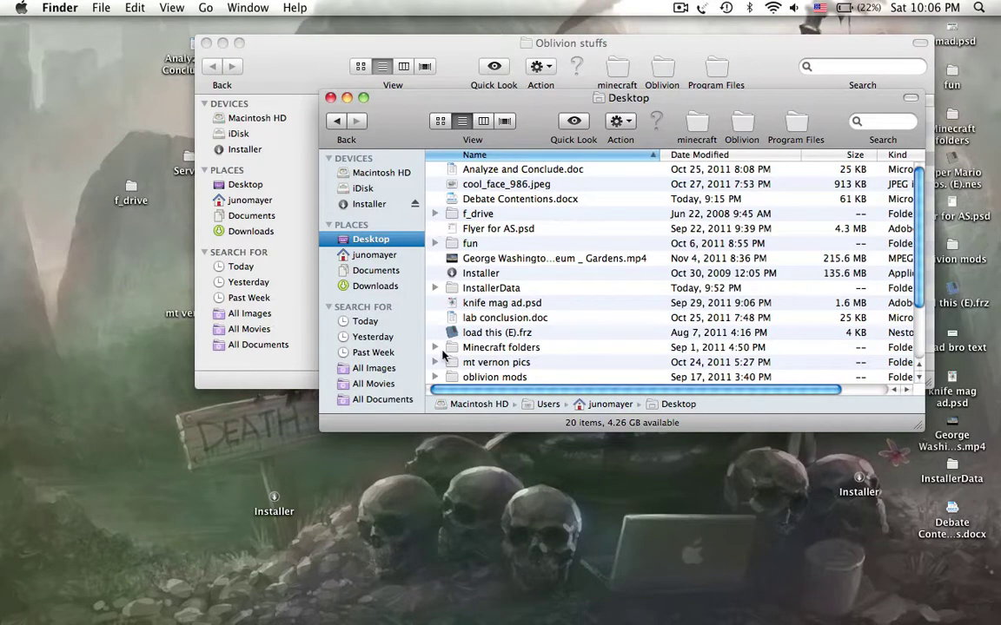
left_click(330, 98)
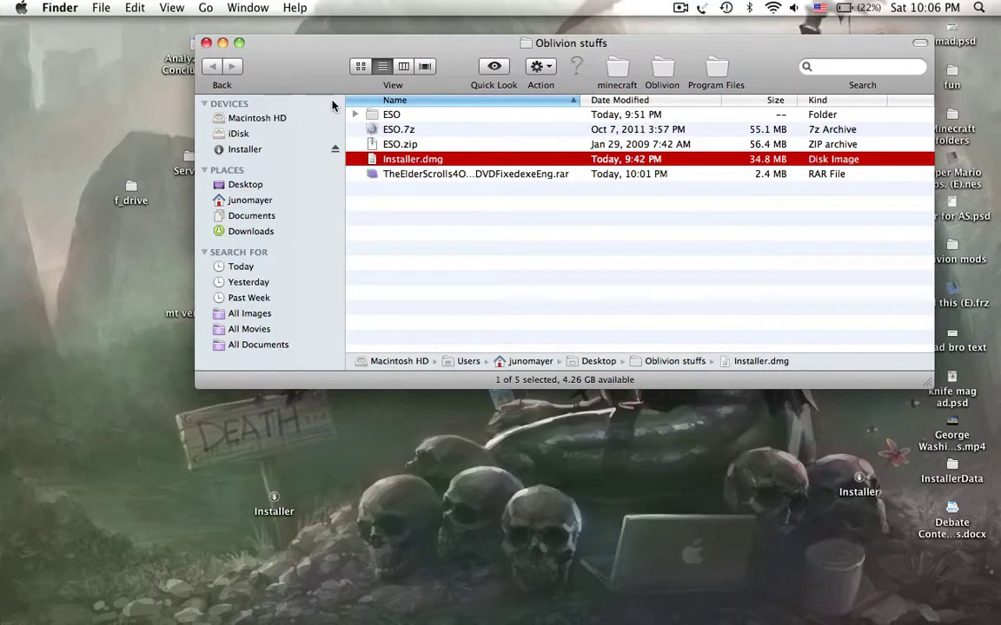
Step: Reposition the Oblivion stuffs window, single out the ESO.7z, ESO.zip and no-DVD RAR archives, and open the ESO folder
left_click_drag(308, 82, 252, 75)
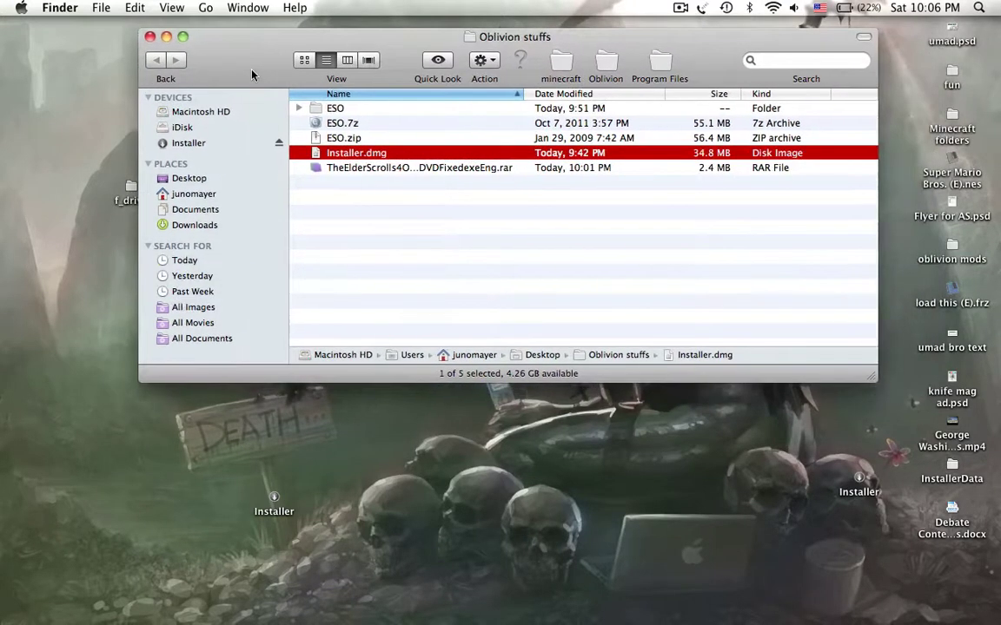
left_click(345, 126)
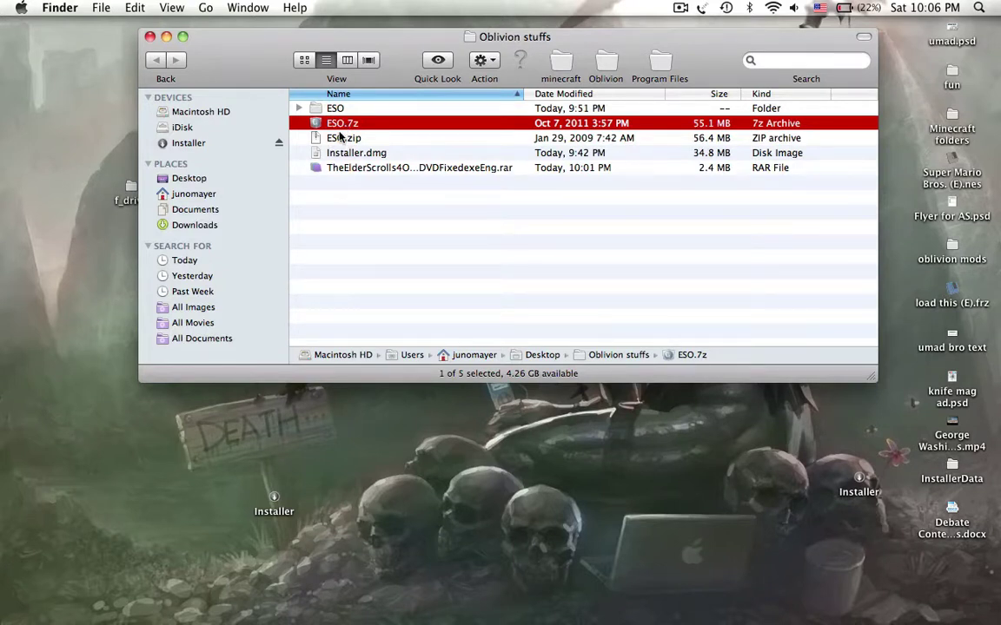
left_click(454, 172)
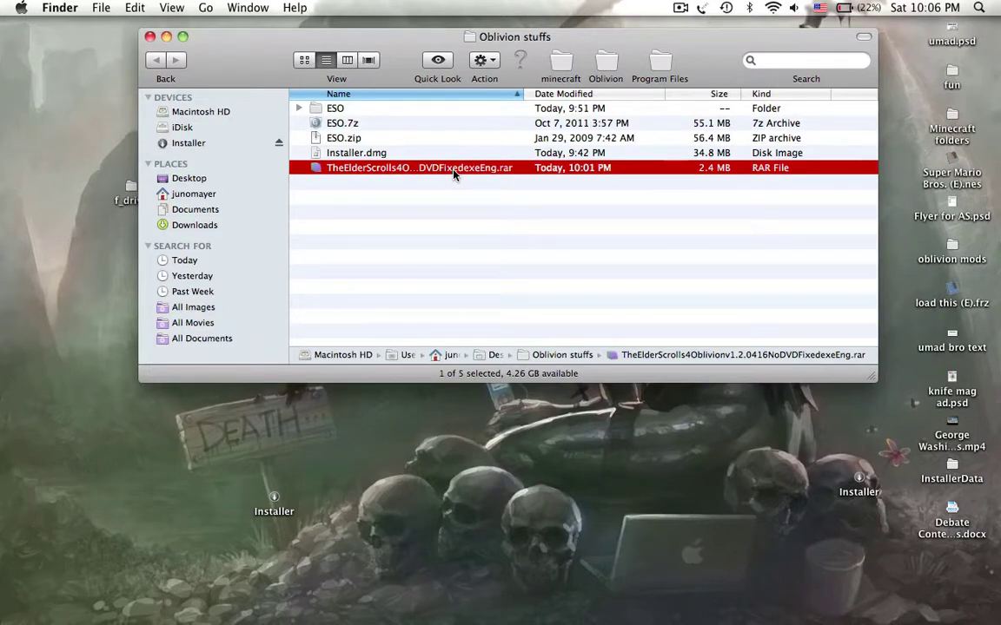
left_click(341, 126)
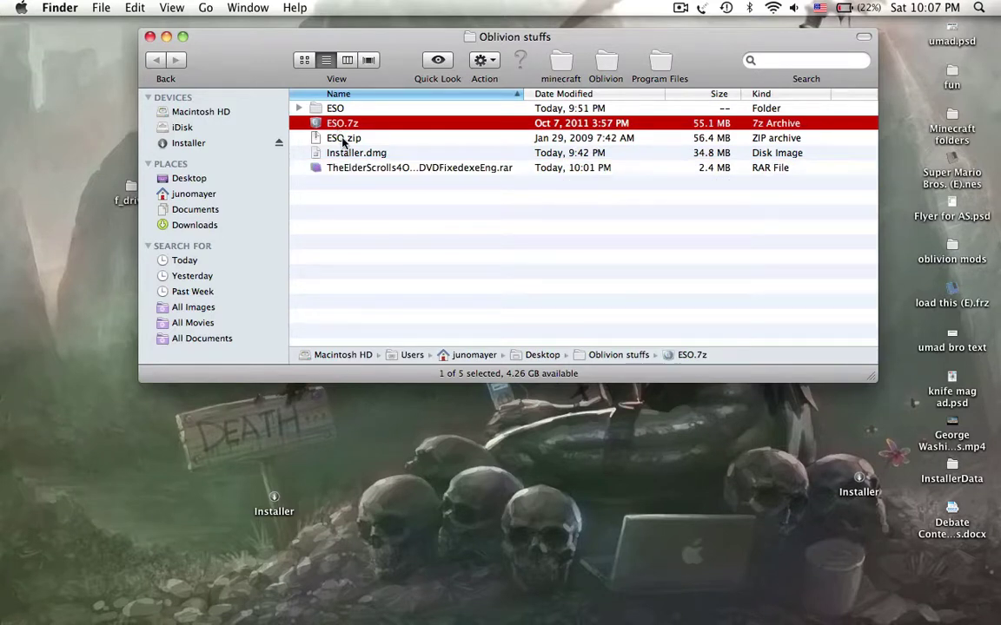
left_click(332, 142)
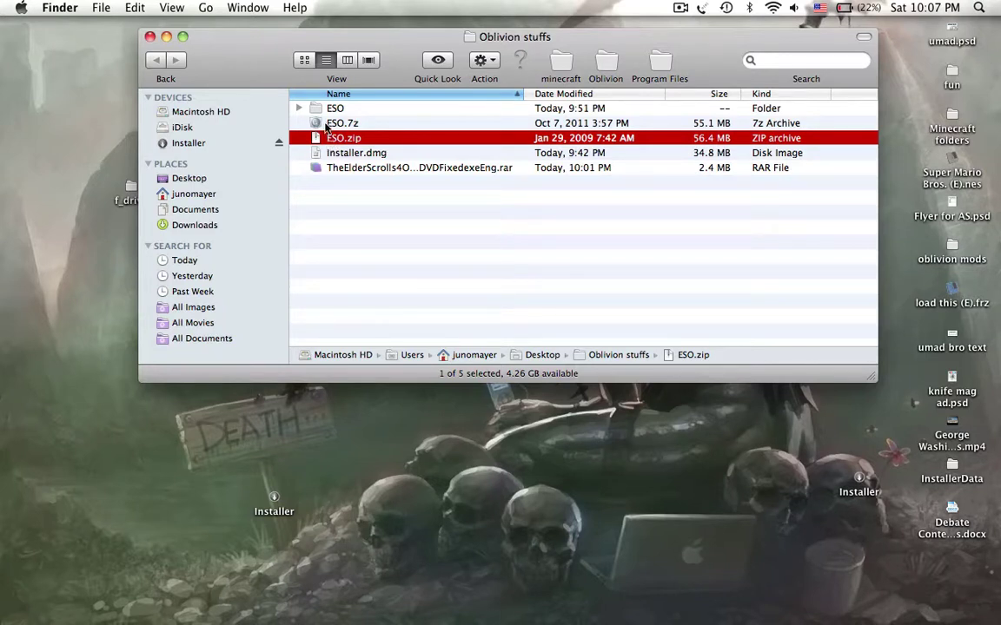
double_click(330, 109)
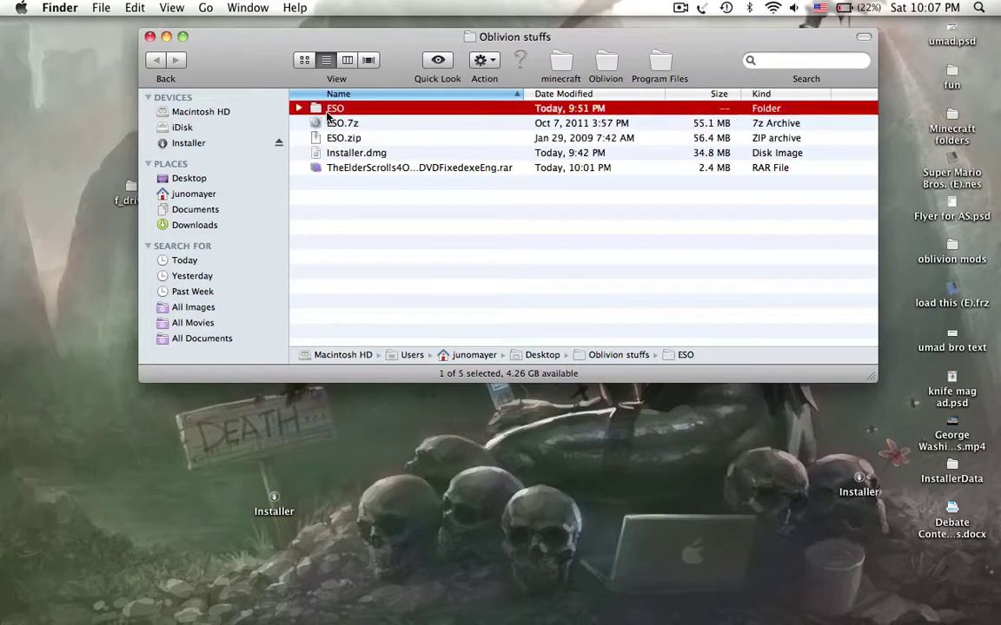
Step: Show the package contents of The Elder Scrolls IV Oblivion application in the ESO folder
left_click(389, 108)
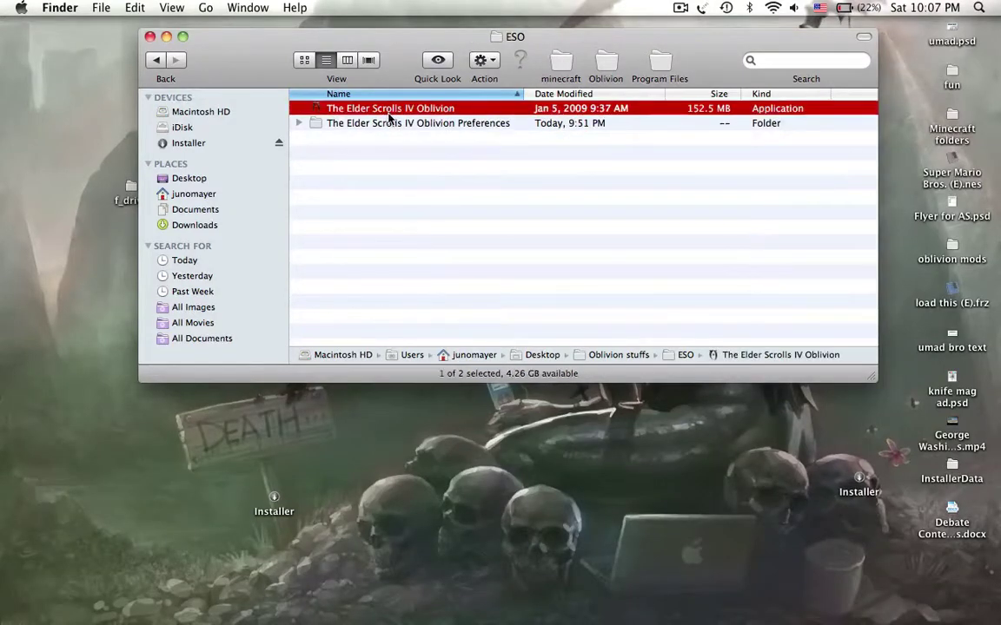
left_click(390, 122)
left_click(392, 113)
left_click(402, 125)
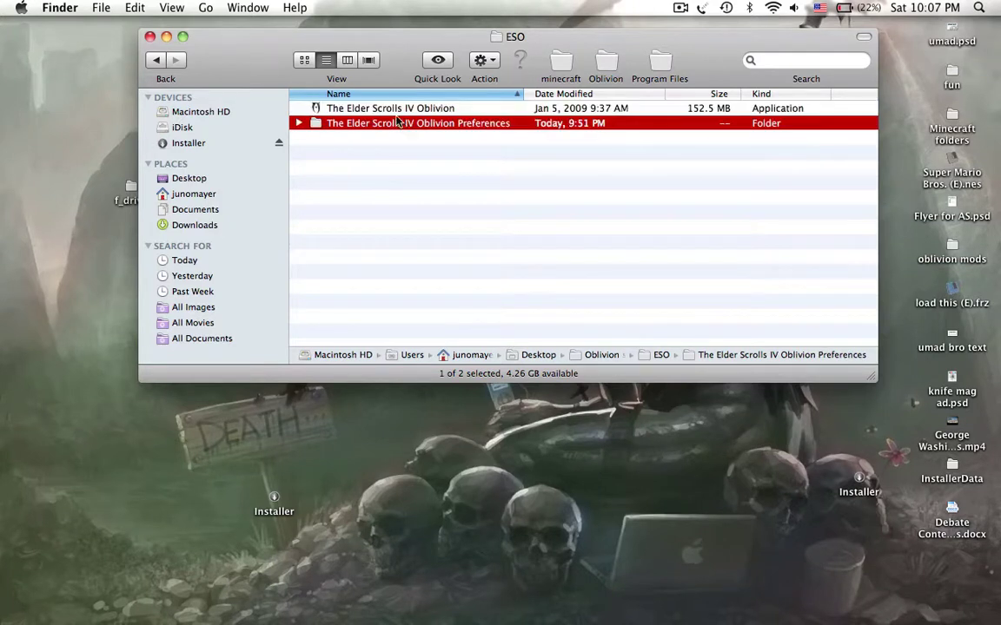
right_click(402, 113)
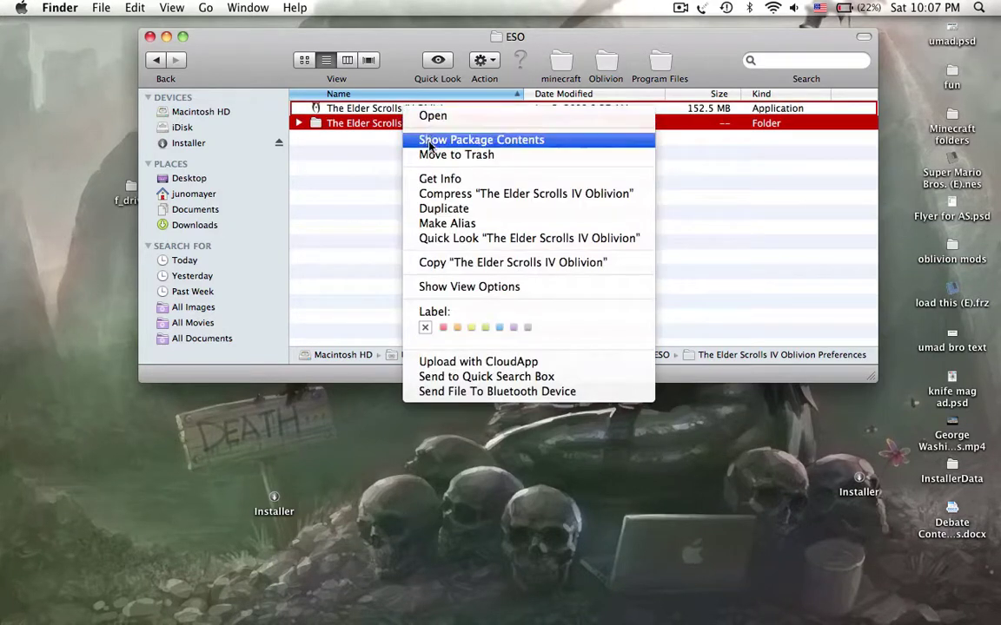
left_click(344, 144)
left_click(370, 109)
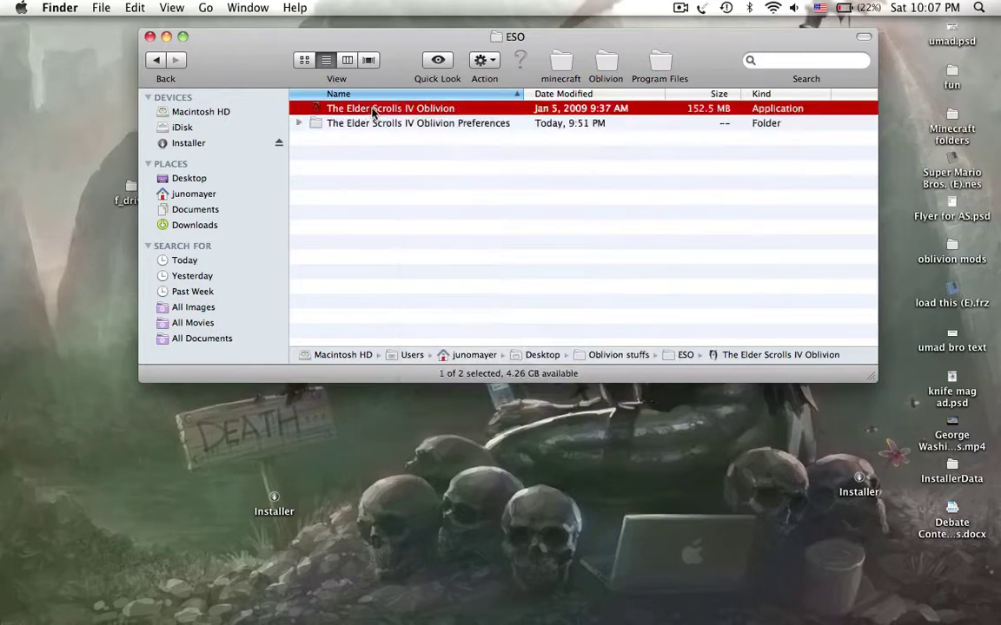
right_click(374, 108)
left_click(408, 139)
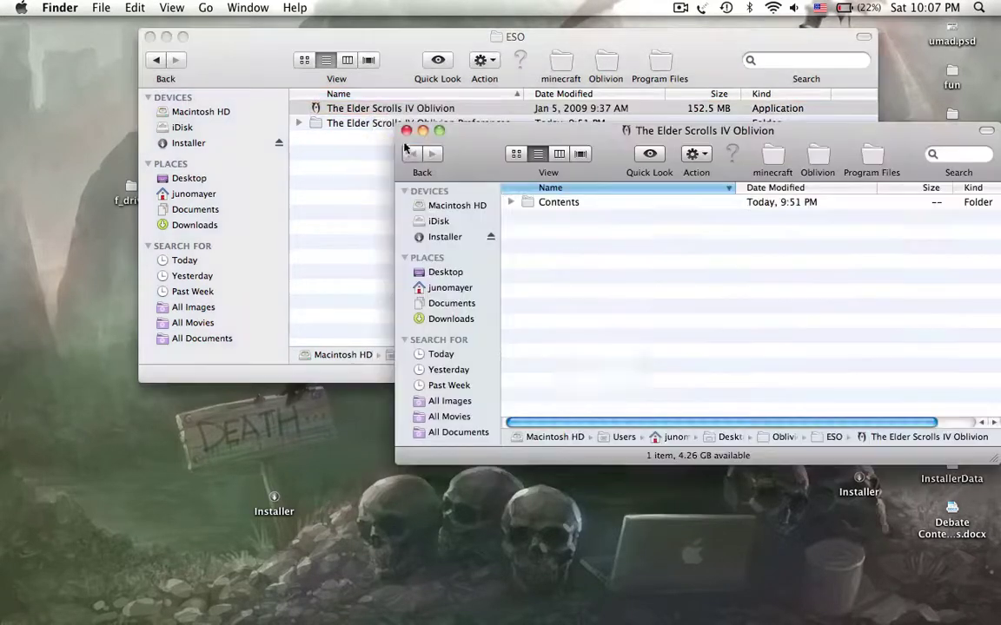
Step: Navigate through Contents, Resources, transgaming and c_drive to the package's Program Files folder, and move its window over the ESO window
double_click(547, 202)
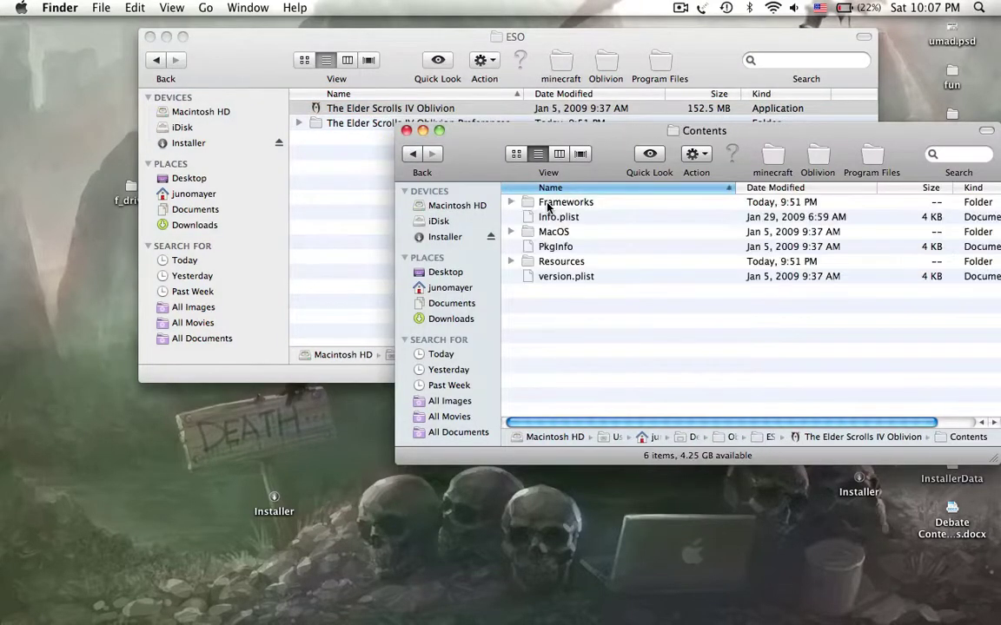
double_click(555, 261)
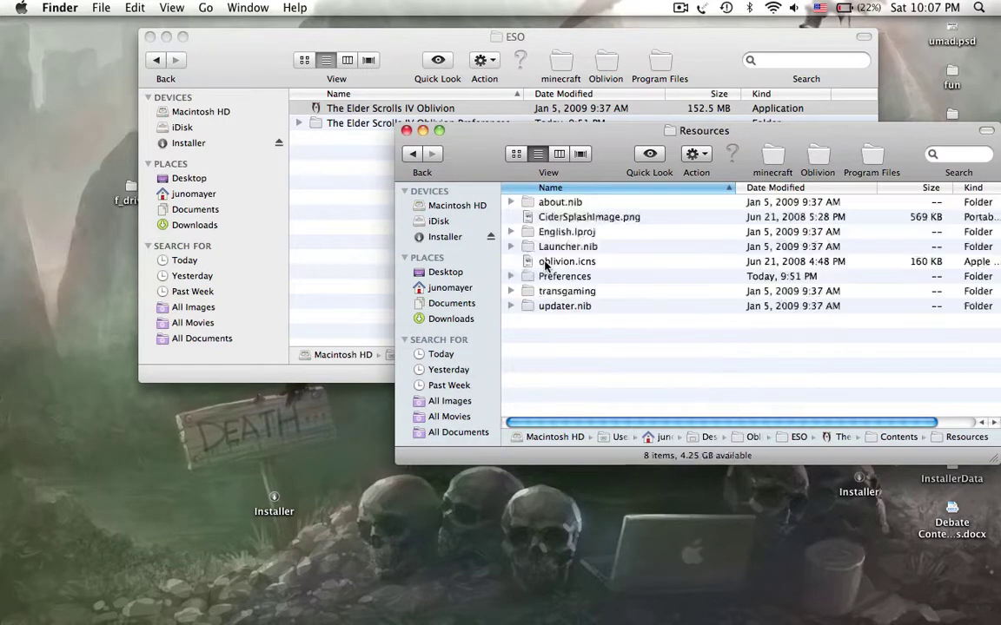
double_click(545, 292)
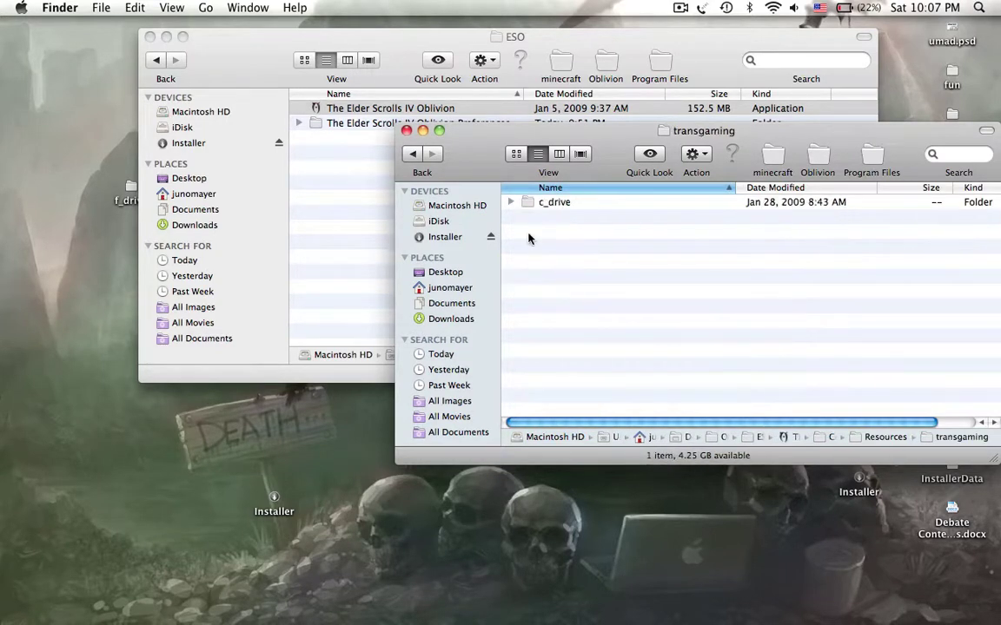
double_click(532, 202)
double_click(531, 203)
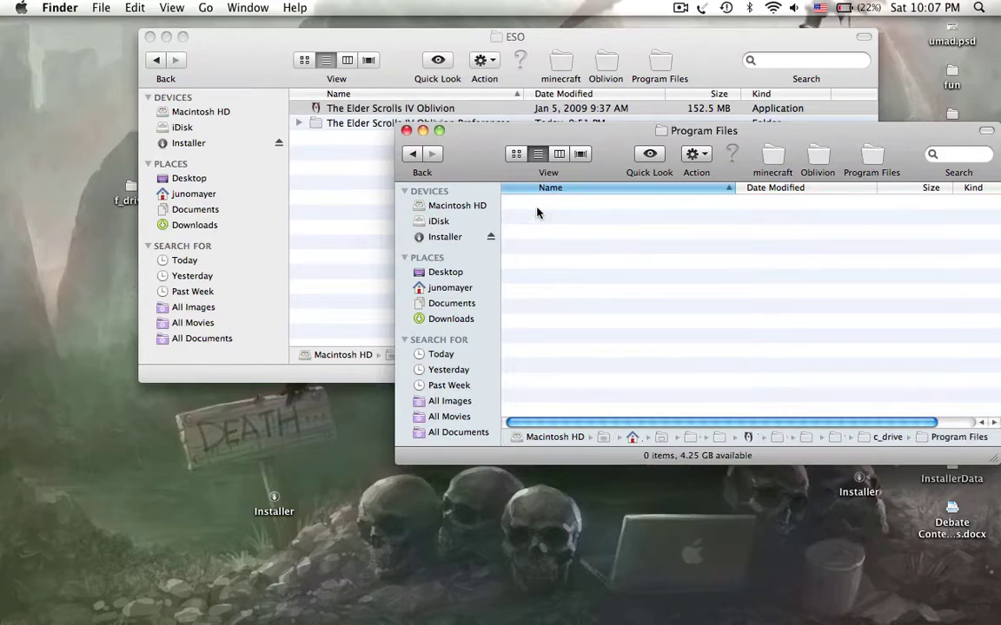
left_click_drag(472, 172, 262, 159)
Step: Open the games folder in Finder and show the package contents of its The Elder Scrolls IV Oblivion application
mouse_move(781, 608)
left_click(758, 595)
scroll(692, 391, "down", 10)
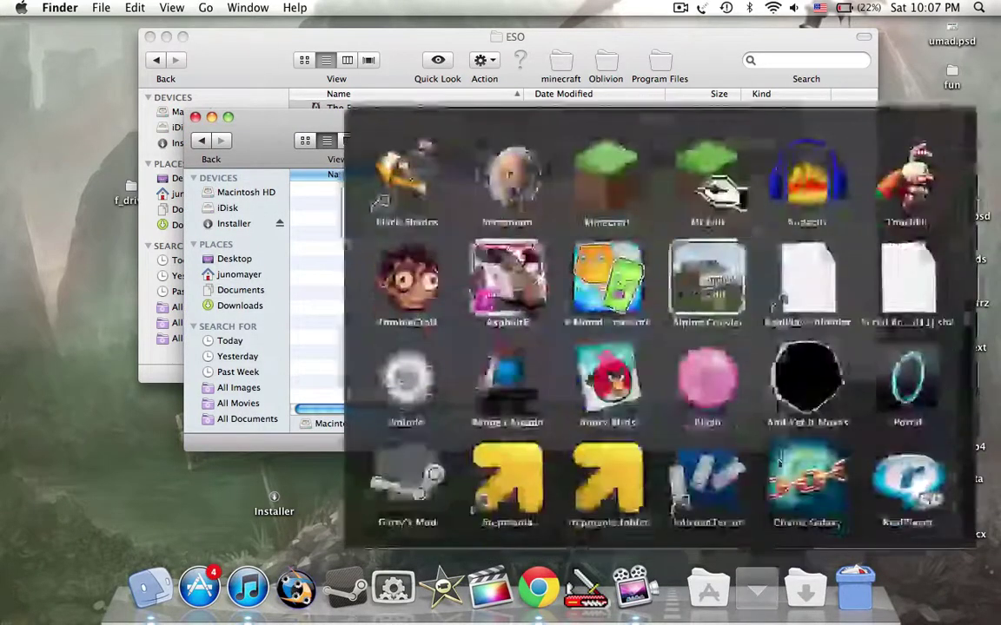
left_click(440, 503)
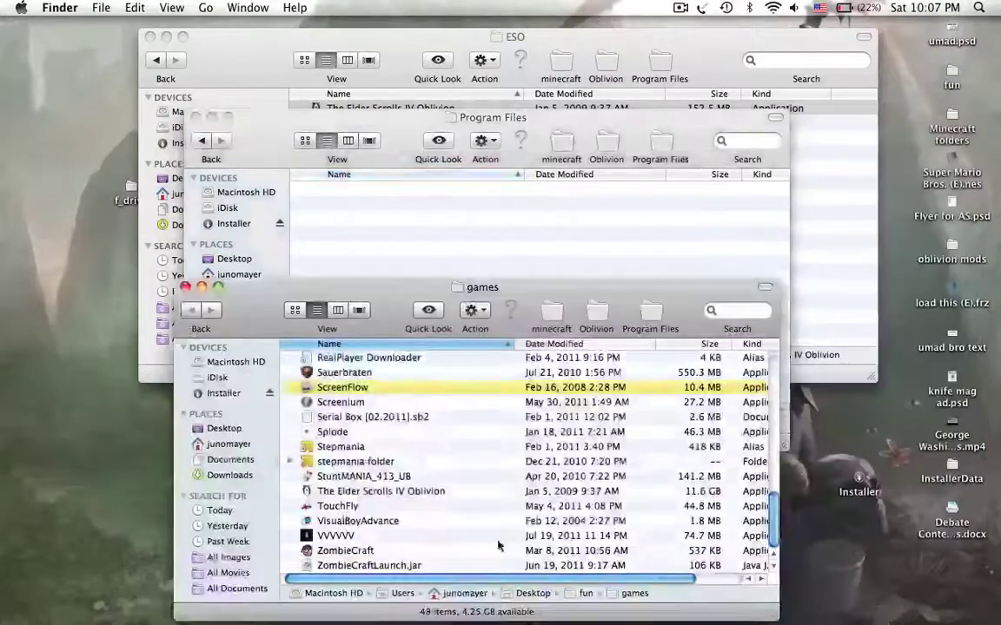
right_click(337, 490)
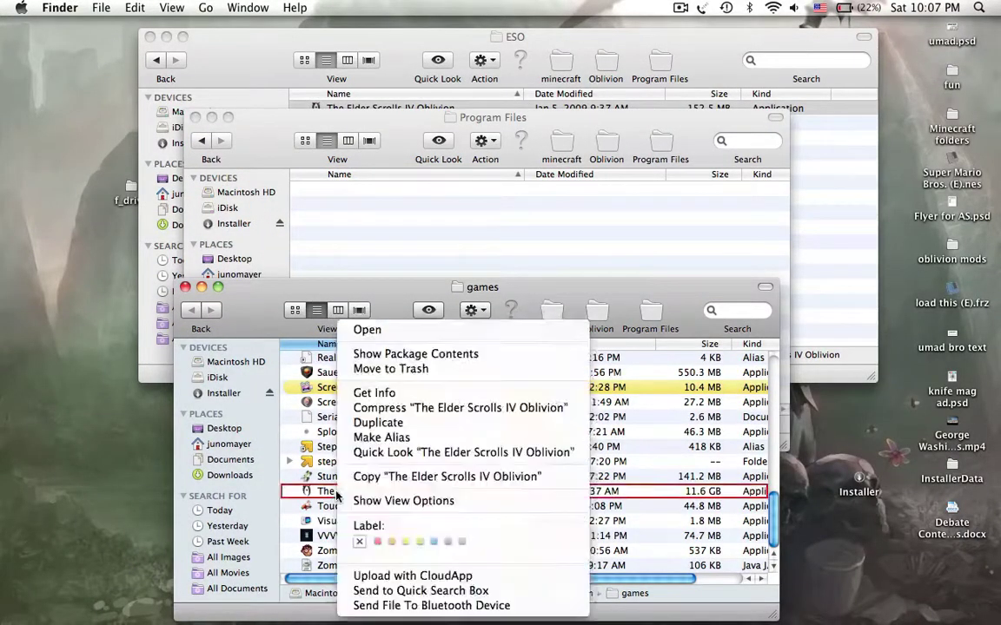
left_click(419, 353)
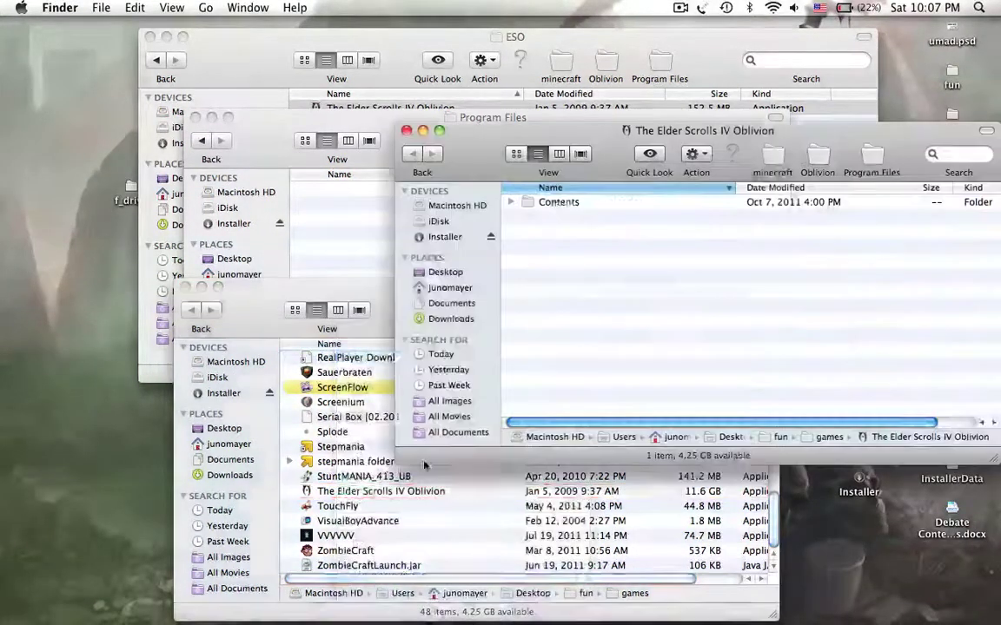
Step: Navigate through Contents, Resources, transgaming and c_drive to the games copy's Program Files folder and select the Oblivion folder
double_click(598, 199)
double_click(595, 265)
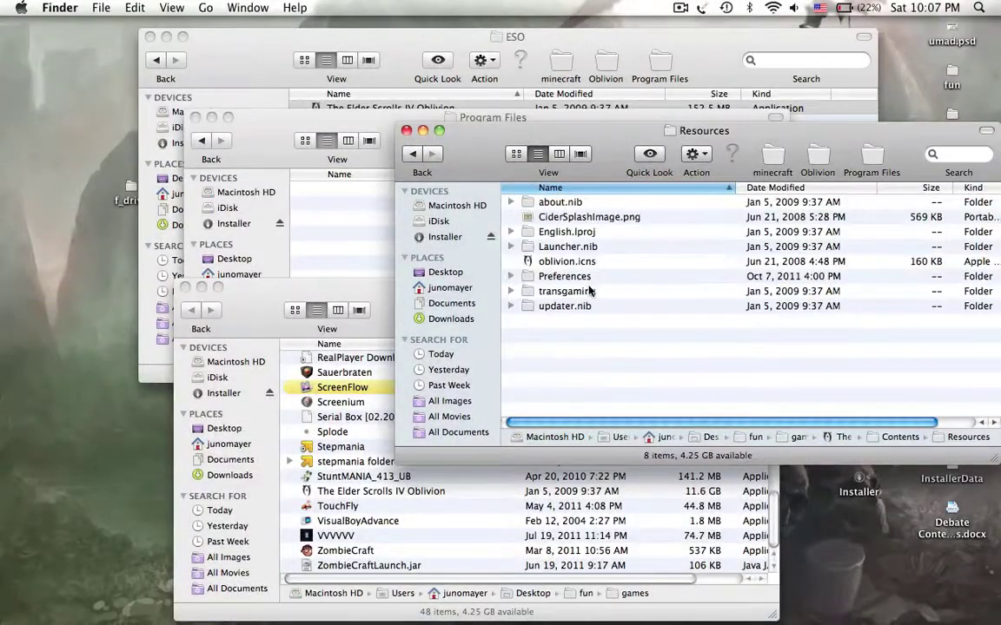
double_click(547, 288)
left_click(584, 205)
double_click(556, 203)
double_click(548, 203)
left_click(548, 203)
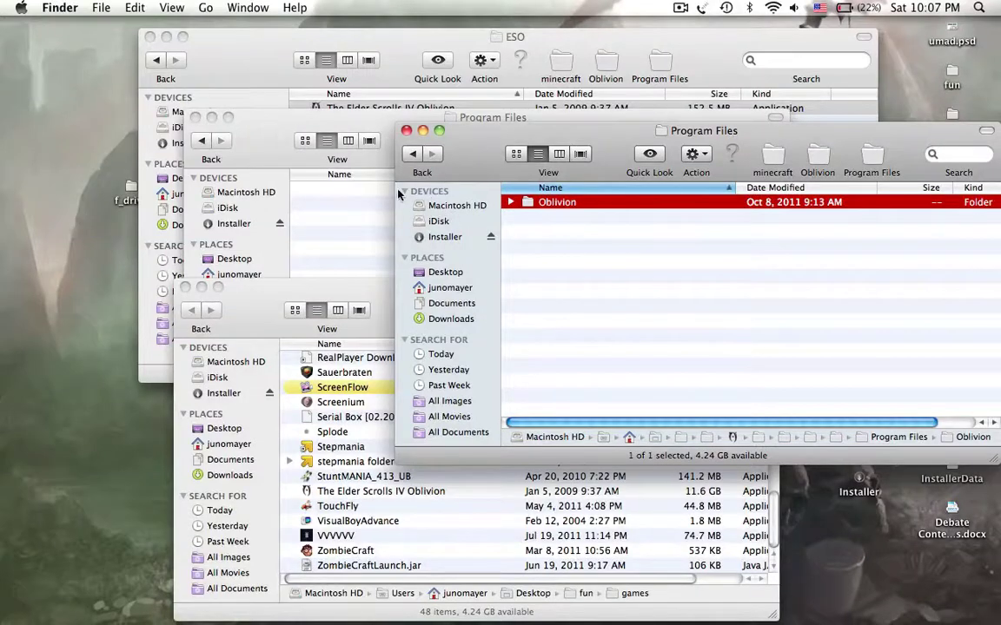
Step: Close the games window and bring the Program Files window containing the Oblivion folder to the front
left_click(303, 262)
left_click(260, 484)
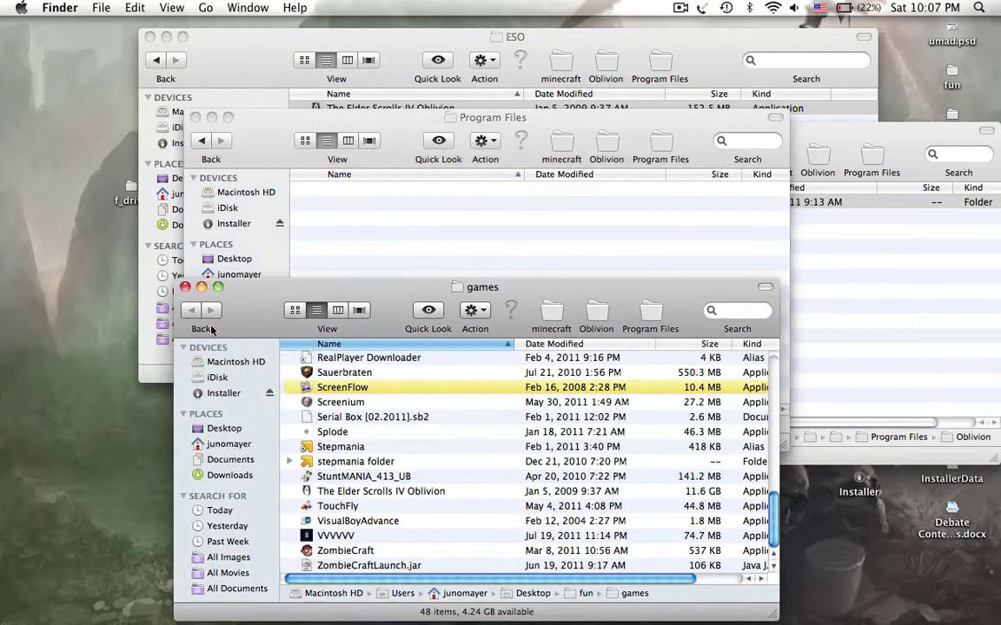
left_click(185, 279)
left_click(832, 273)
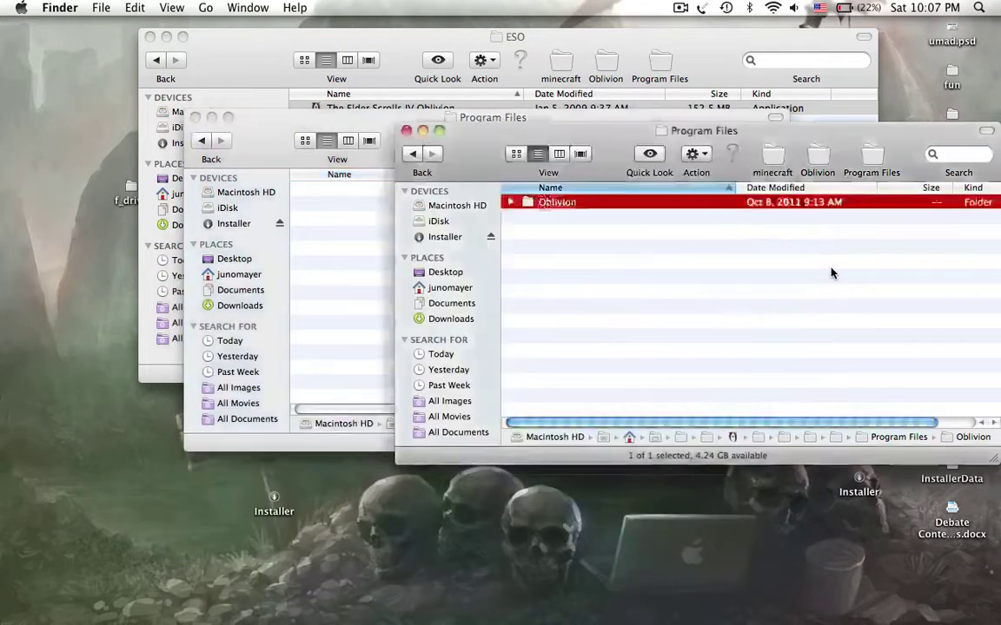
Step: Look through the Oblivion folder's files, return to Program Files, and select the Oblivion folder
double_click(591, 205)
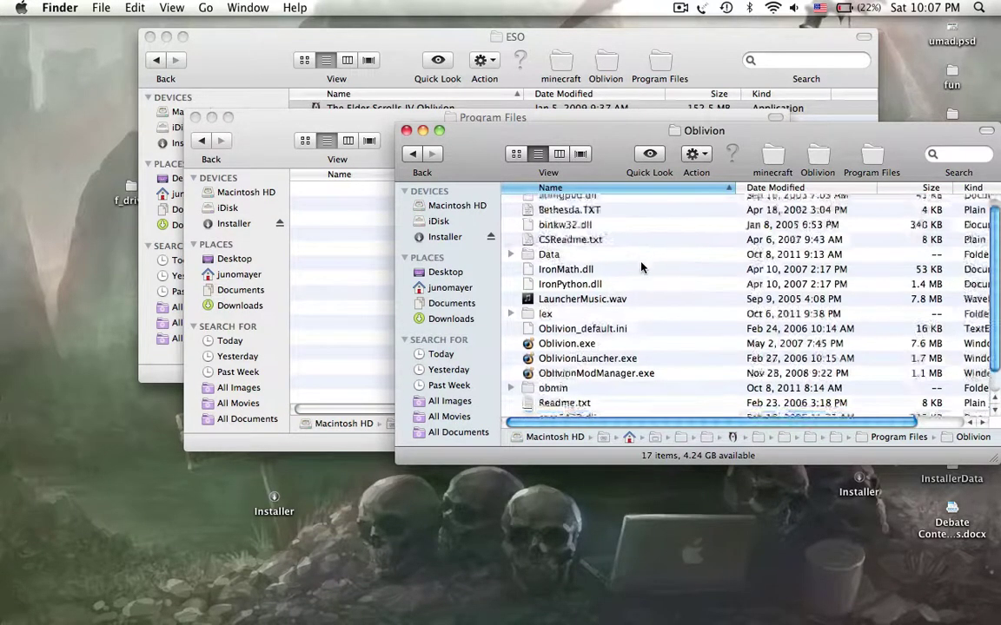
left_click(413, 155)
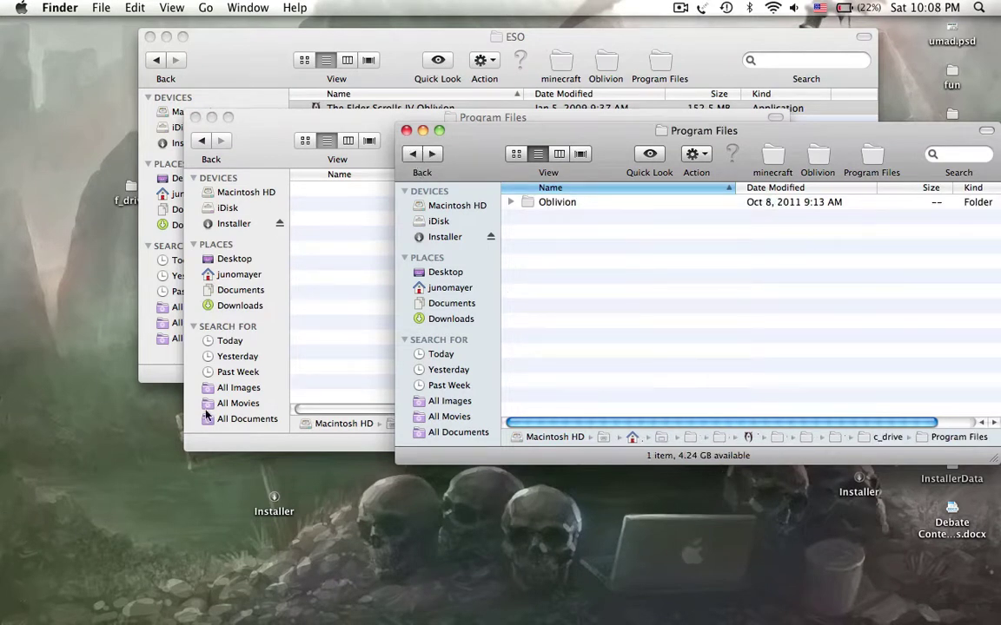
left_click(567, 201)
left_click(567, 263)
left_click(559, 203)
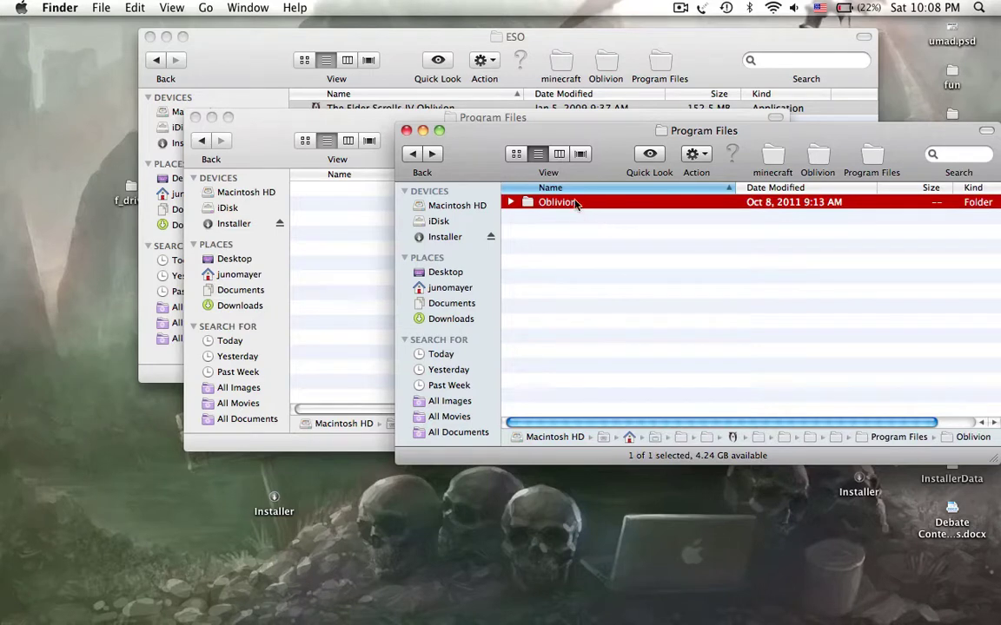
Step: Arrange the two Program Files windows and move the Oblivion folder into the ESO application's empty Program Files folder
left_click_drag(427, 127, 428, 247)
left_click(305, 198)
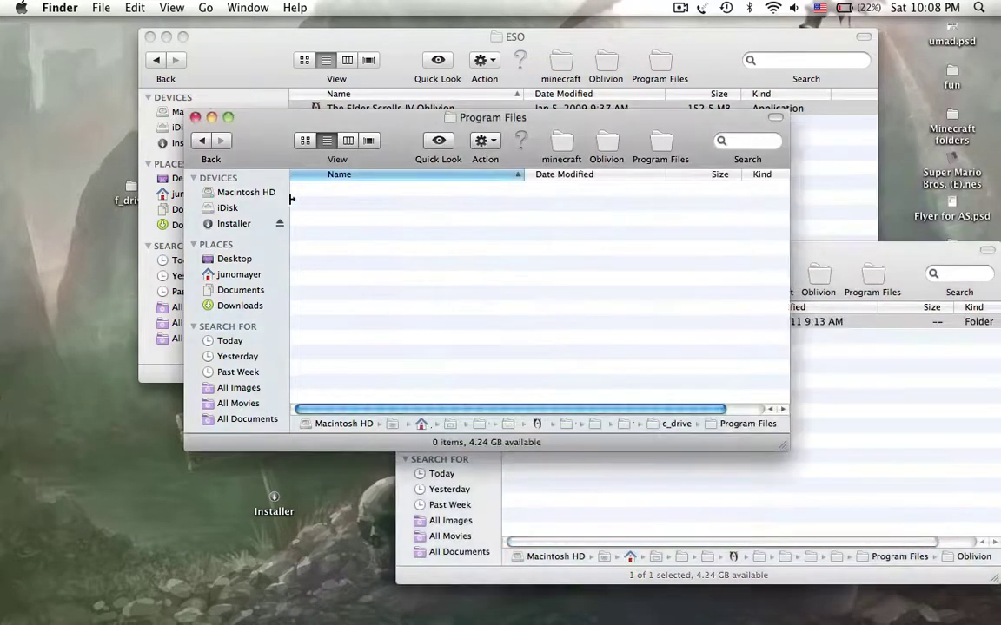
left_click(816, 384)
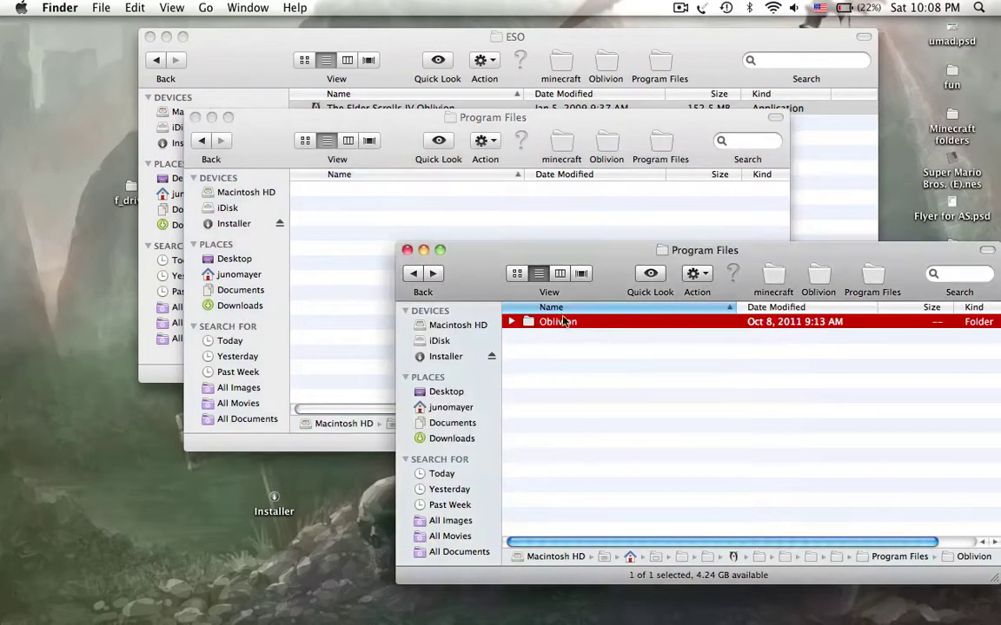
left_click_drag(553, 320, 423, 228)
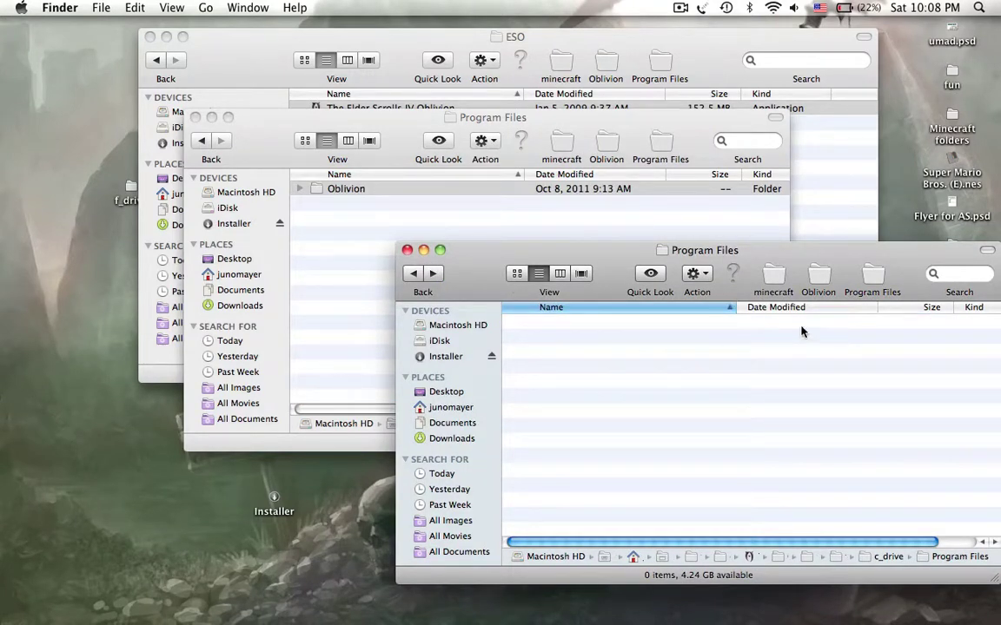
Step: Close the source Finder window and place the Program Files window with the moved Oblivion folder in front of the ESO window
left_click(818, 276)
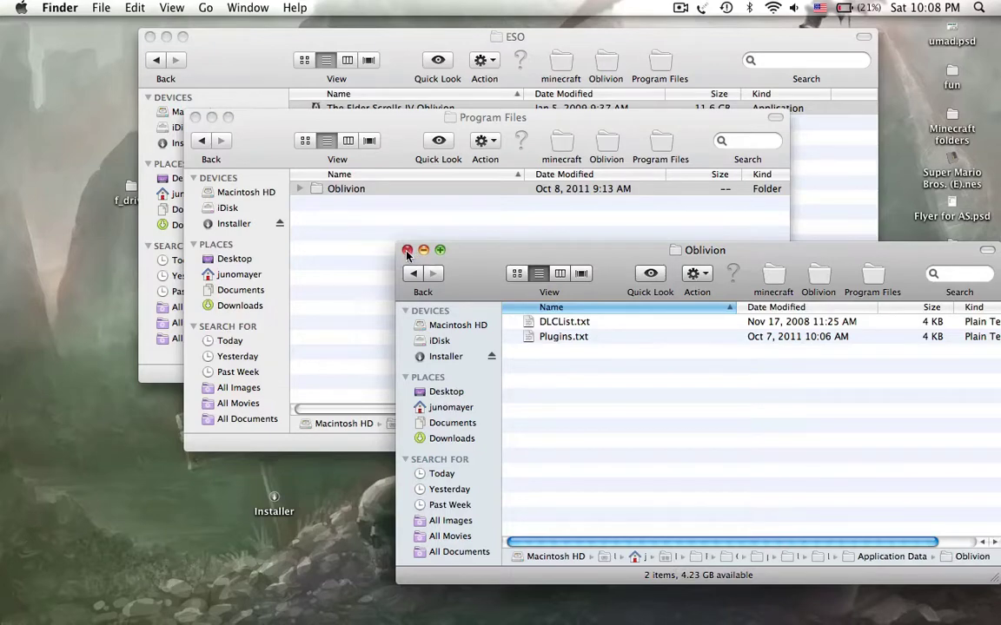
left_click(406, 252)
left_click_drag(262, 145, 307, 185)
left_click(330, 110)
key("Down")
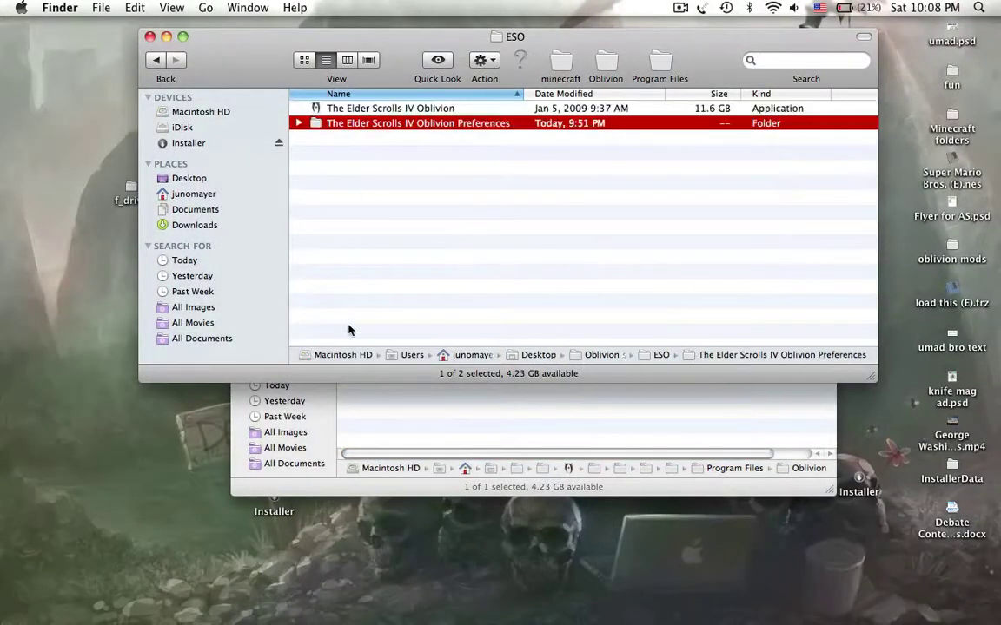
left_click(420, 393)
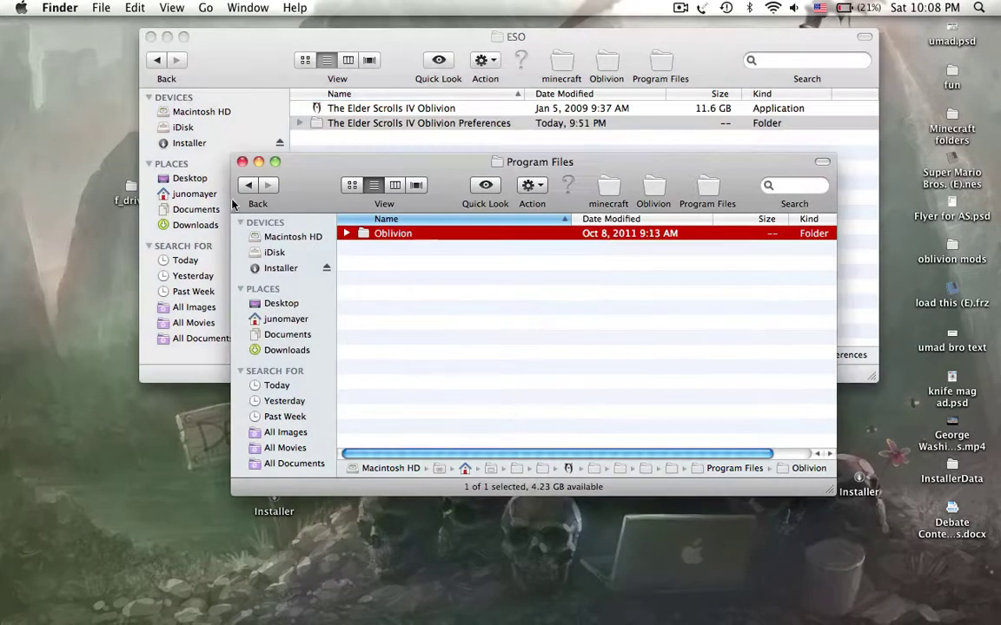
Step: Open The Elder Scrolls IV Oblivion Preferences folder inside the Preferences folder of the home folder's Library
left_click(260, 236)
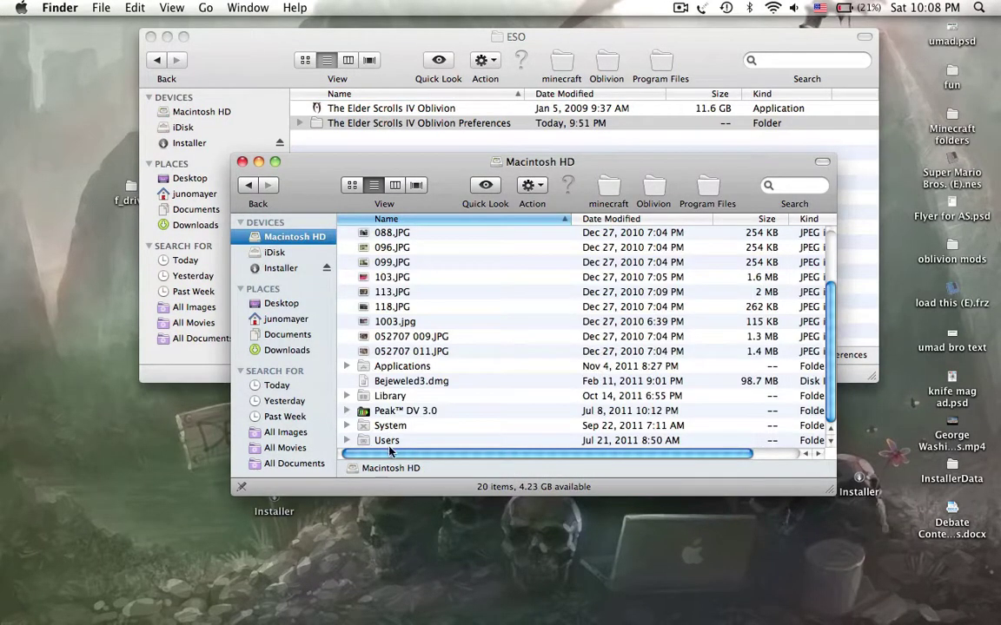
left_click(256, 320)
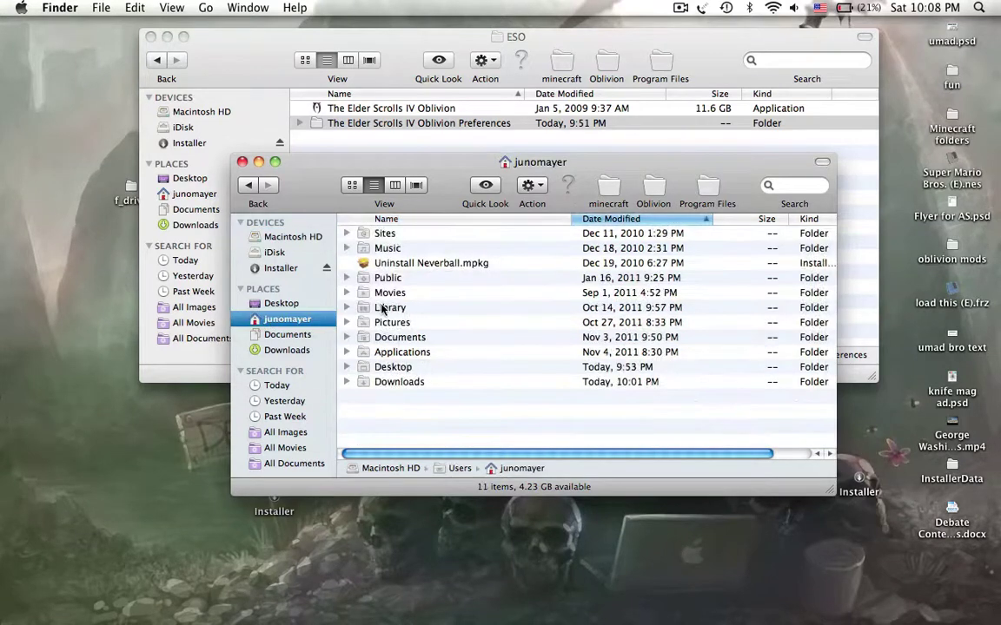
double_click(383, 308)
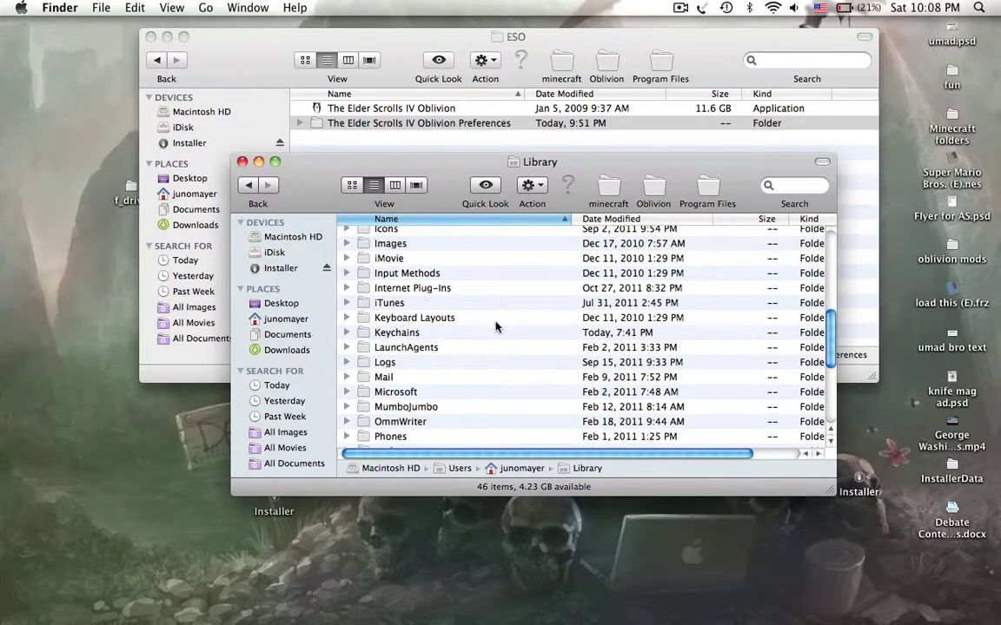
scroll(440, 287, "up", 5)
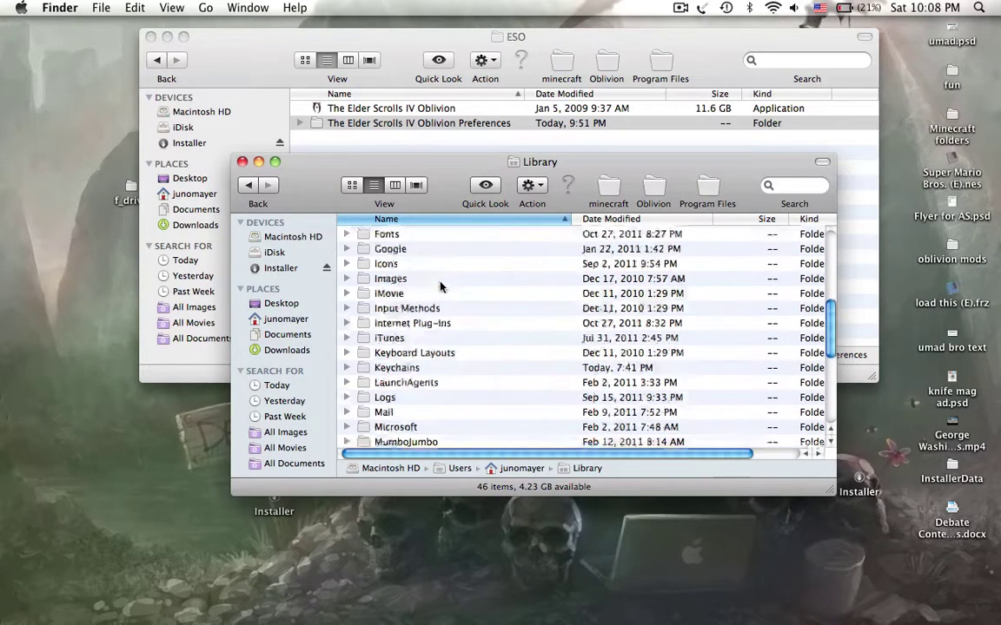
scroll(440, 286, "down", 10)
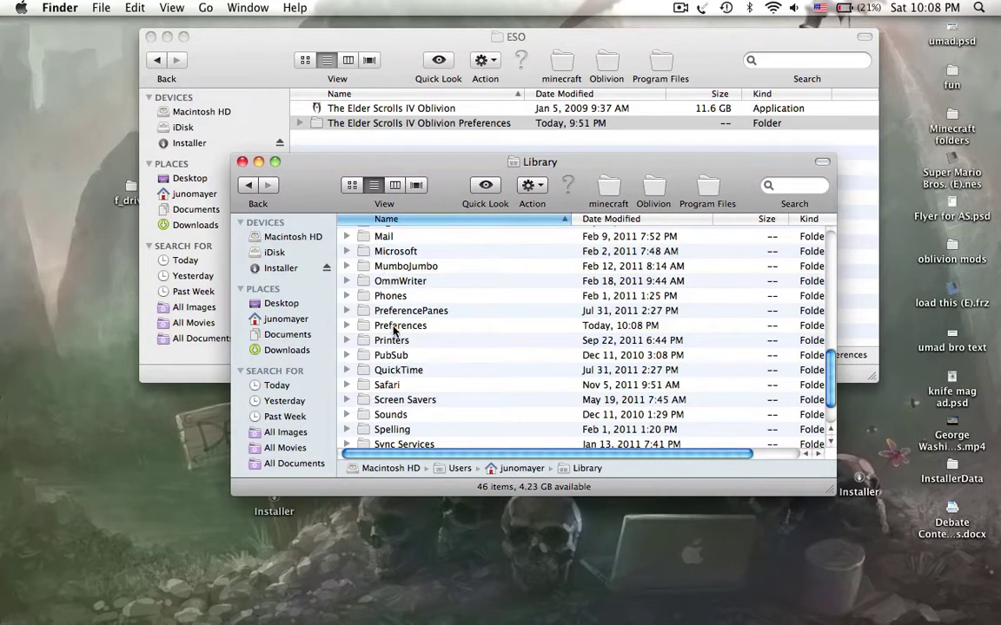
double_click(396, 326)
scroll(392, 323, "down", 8)
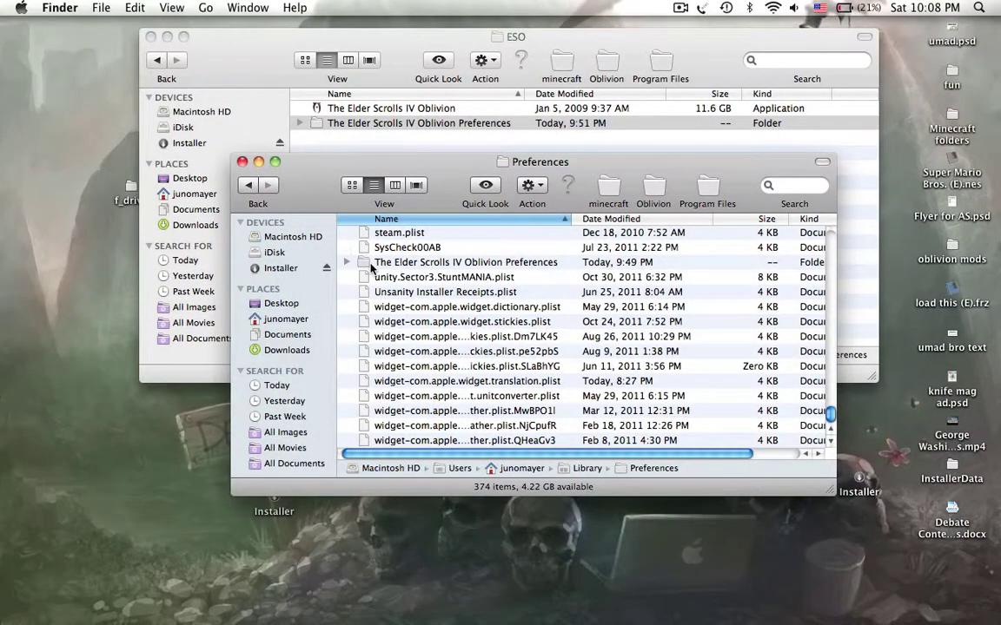
double_click(373, 262)
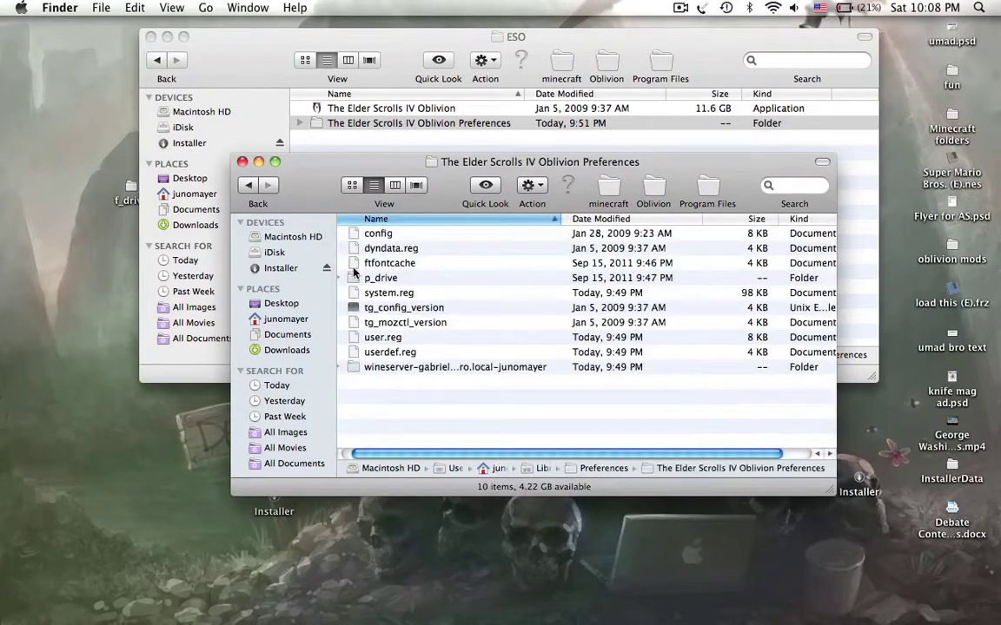
Step: Go back to the Library folder and reopen its Preferences folder to retrace the path
left_click(248, 185)
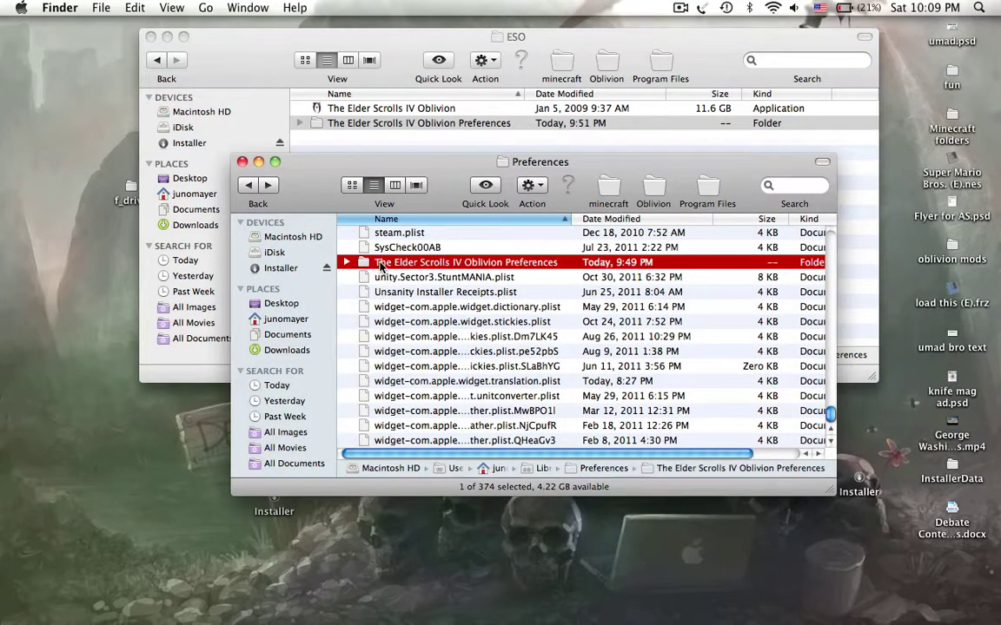
double_click(380, 262)
left_click(244, 189)
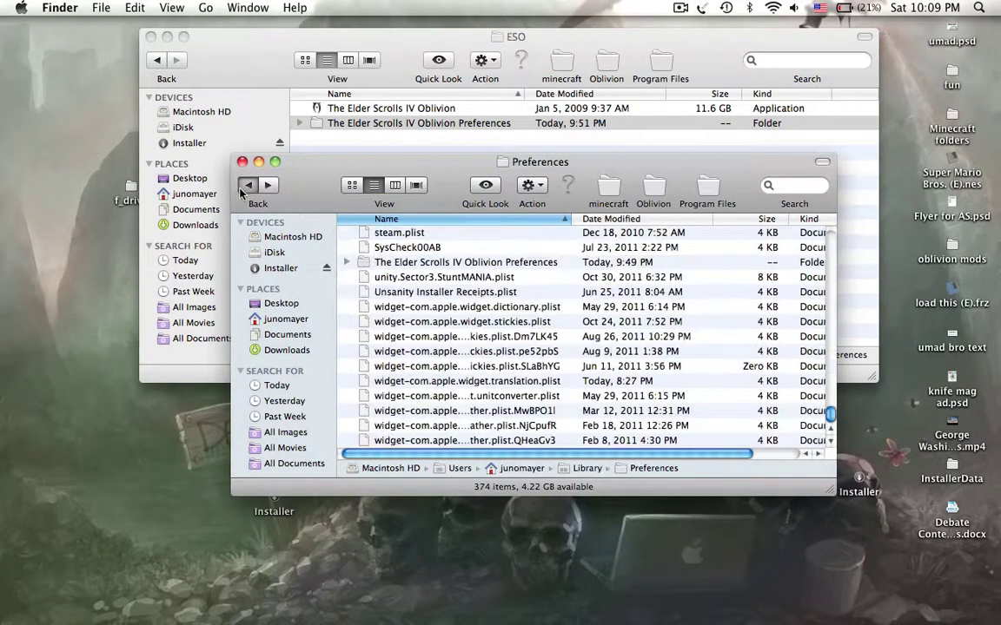
left_click(245, 188)
scroll(388, 368, "down", 3)
scroll(389, 369, "down", 1)
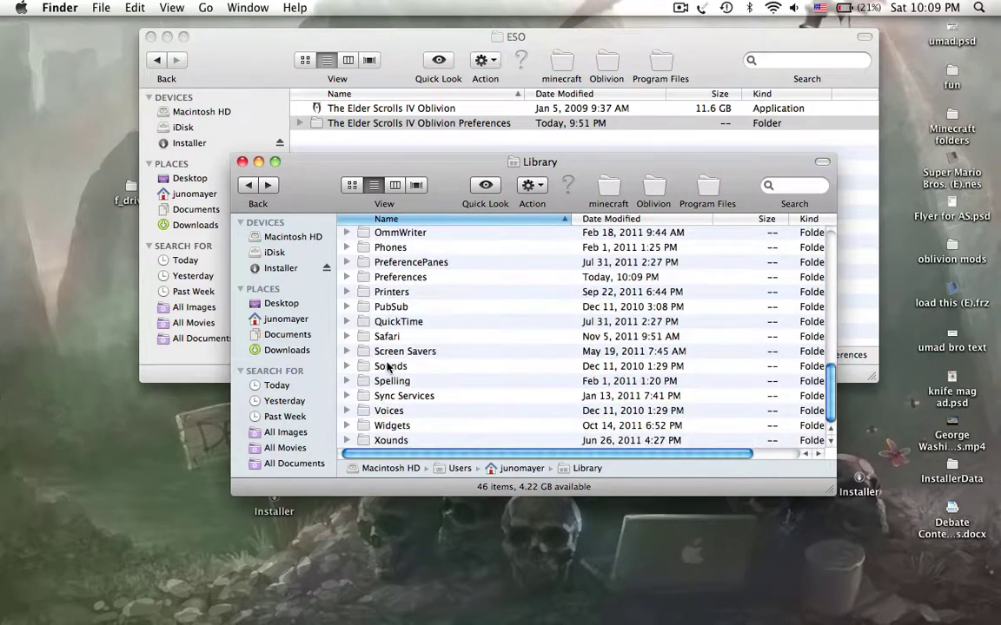
double_click(398, 279)
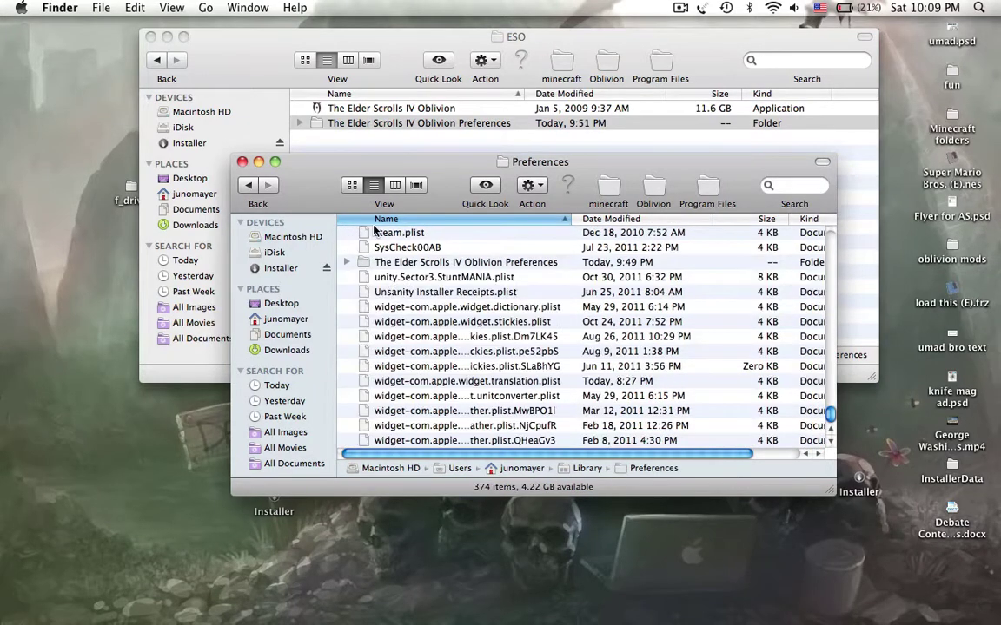
Step: Point out the preferences folder in ESO, and open p_drive inside the Library's The Elder Scrolls IV Oblivion Preferences folder
left_click(343, 126)
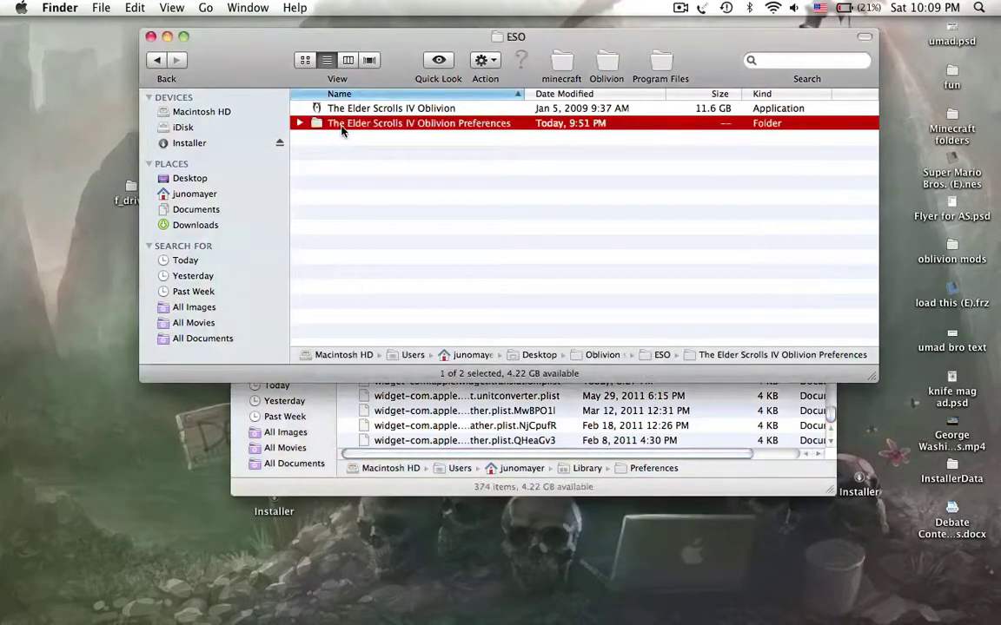
left_click(393, 388)
scroll(400, 347, "up", 1)
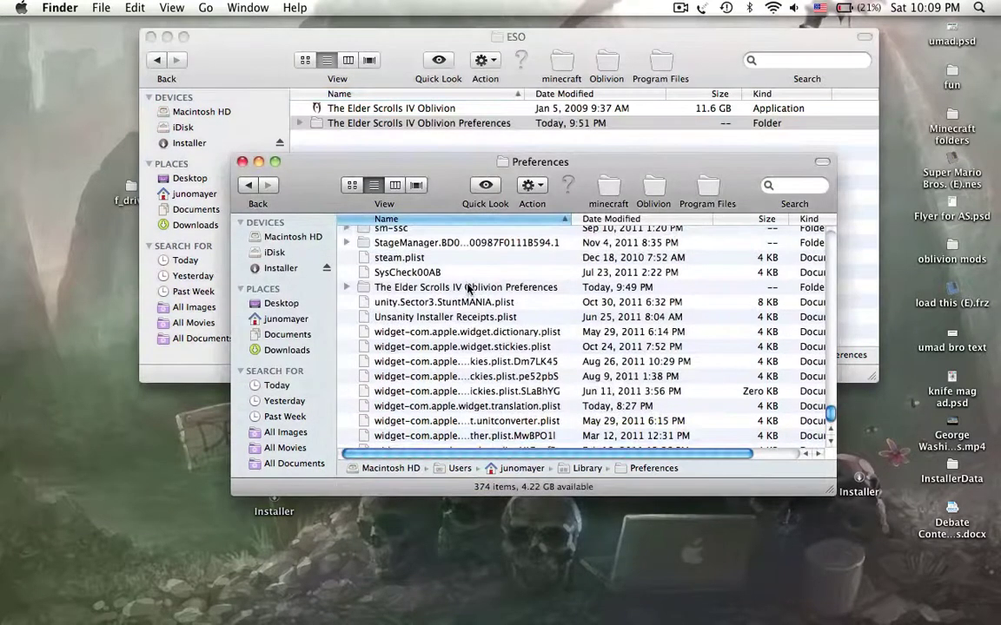
left_click(469, 289)
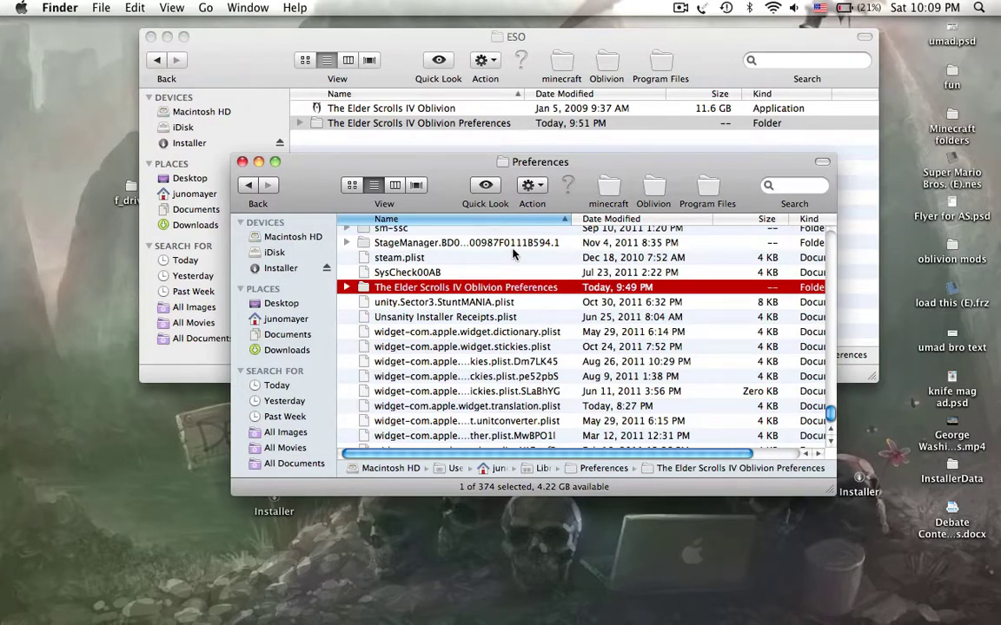
key("super+Down")
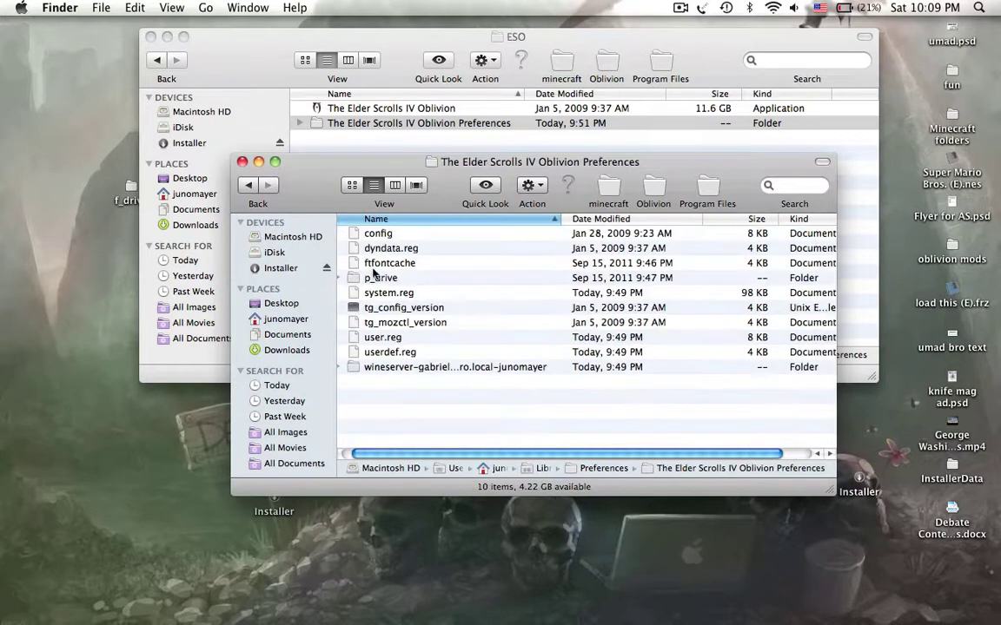
double_click(362, 280)
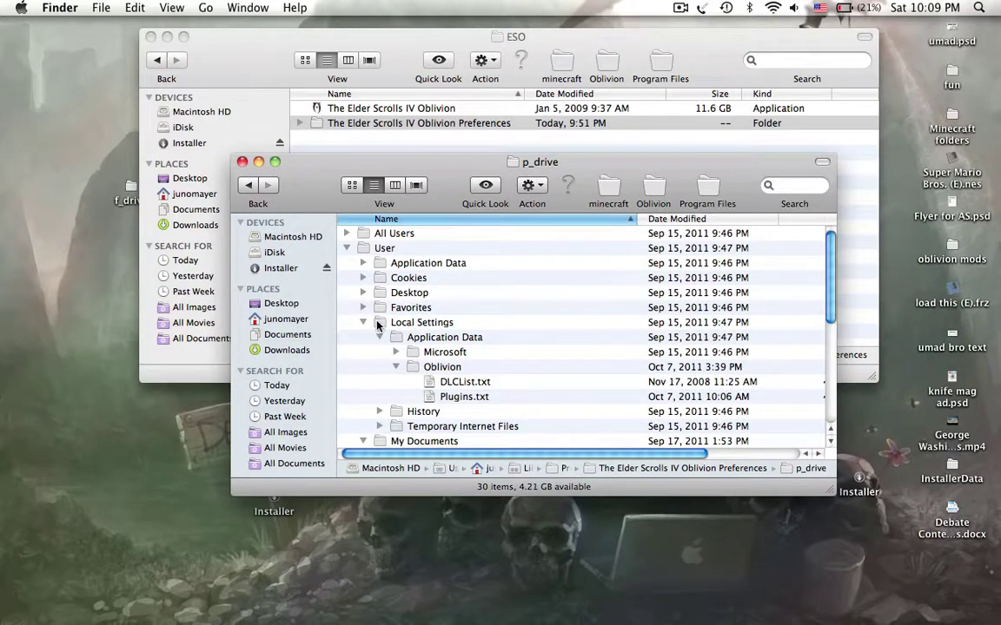
Step: Reposition the p_drive window and trace the path User, Local Settings, Application Data, Oblivion to DLCList.txt and Plugins.txt
left_click_drag(339, 184, 388, 186)
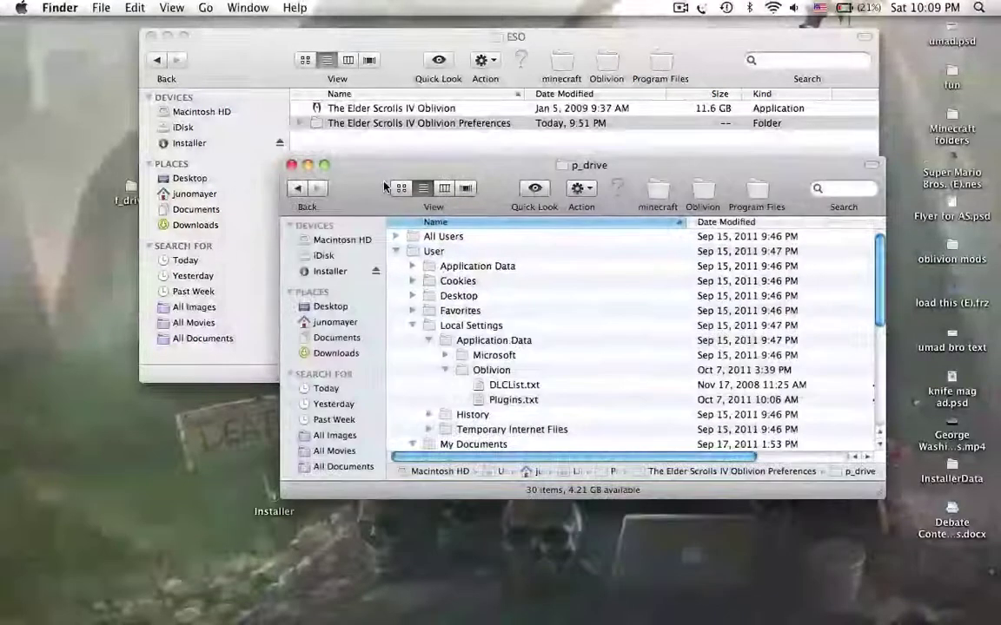
left_click(416, 251)
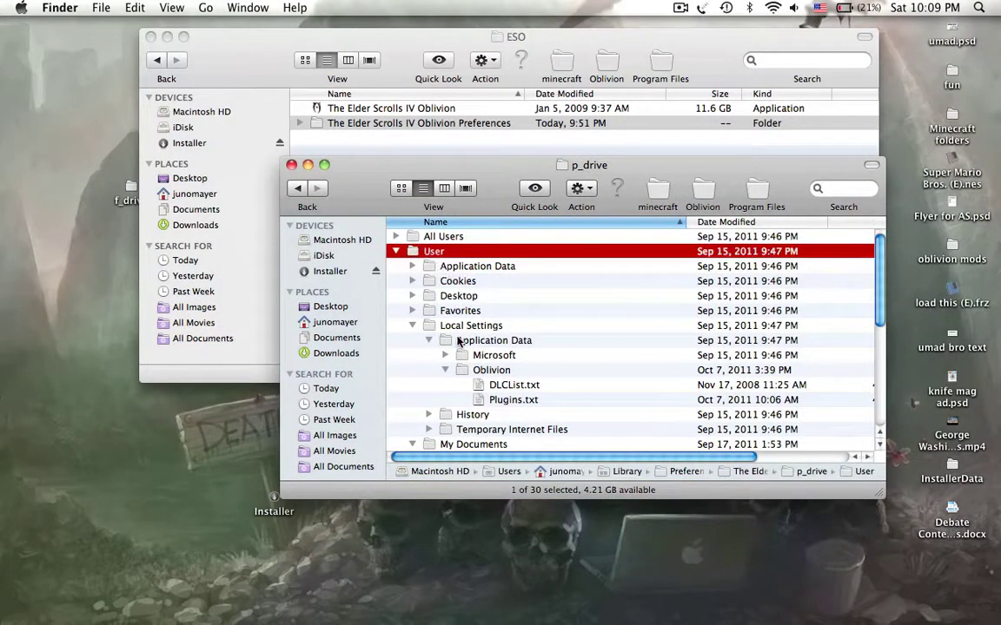
left_click(429, 329)
left_click(440, 340)
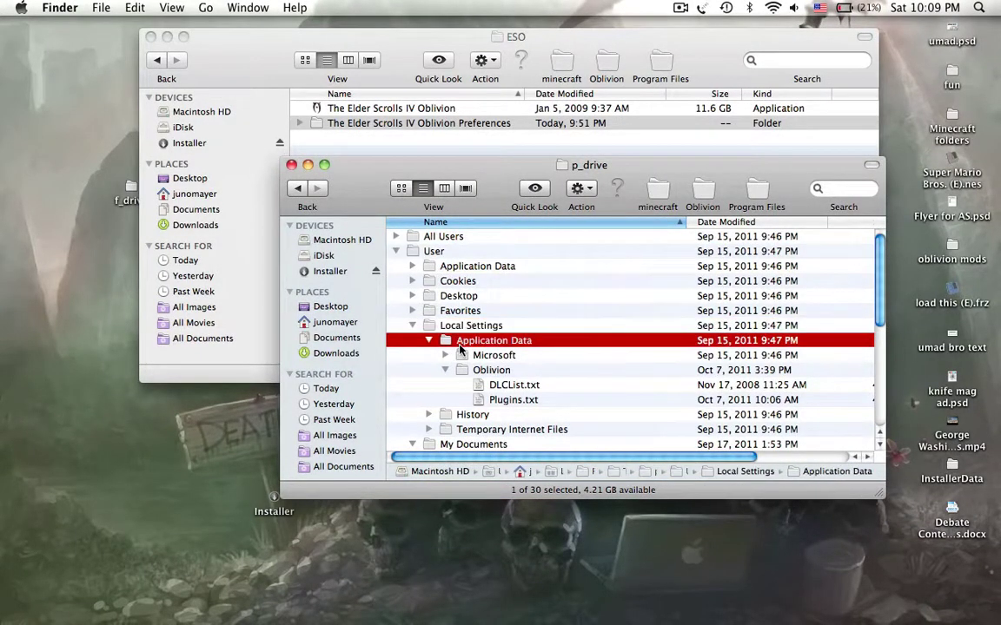
left_click(487, 370)
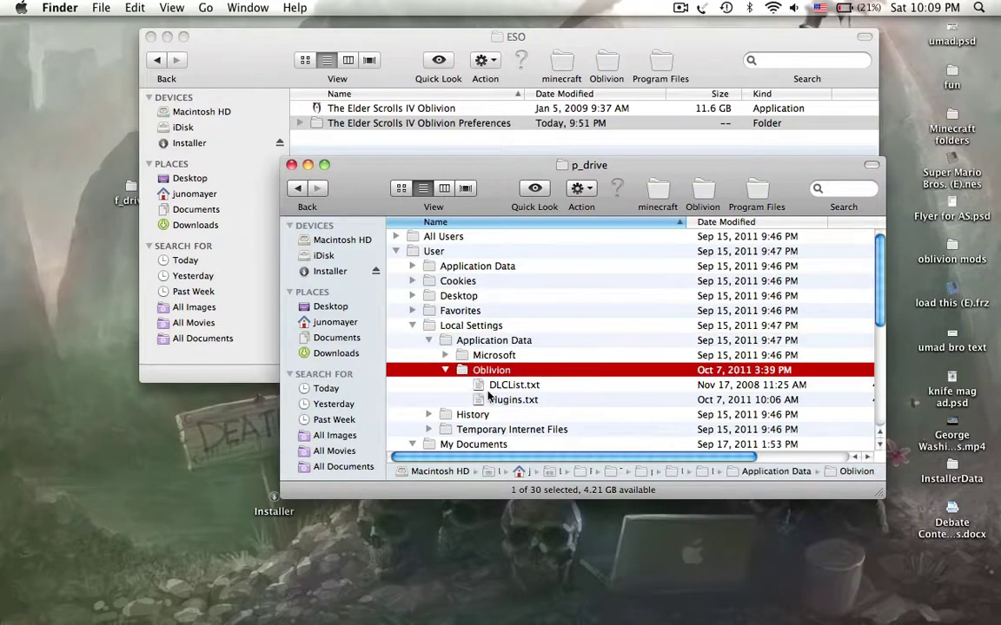
left_click(504, 385)
left_click(494, 402)
left_click(488, 385)
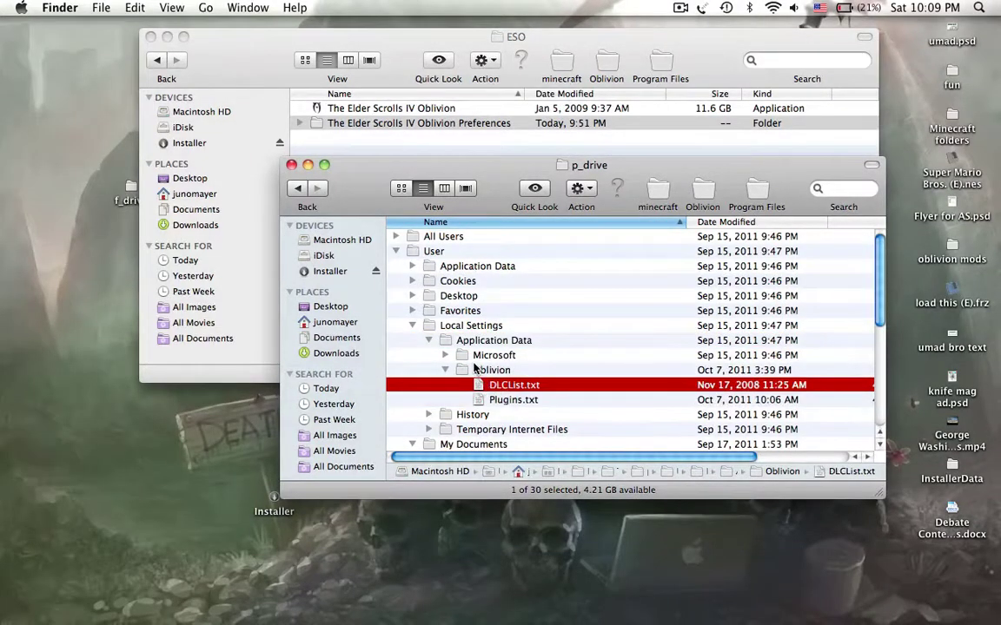
left_click(474, 372)
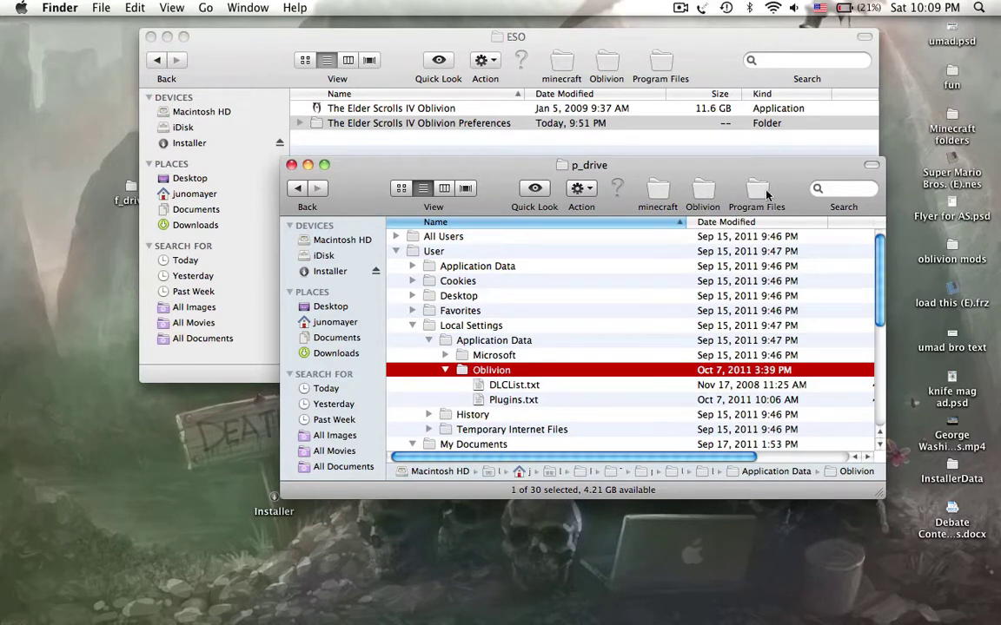
Step: Open Plugins.txt from the Oblivion folder under Local Settings' Application Data
left_click(513, 399)
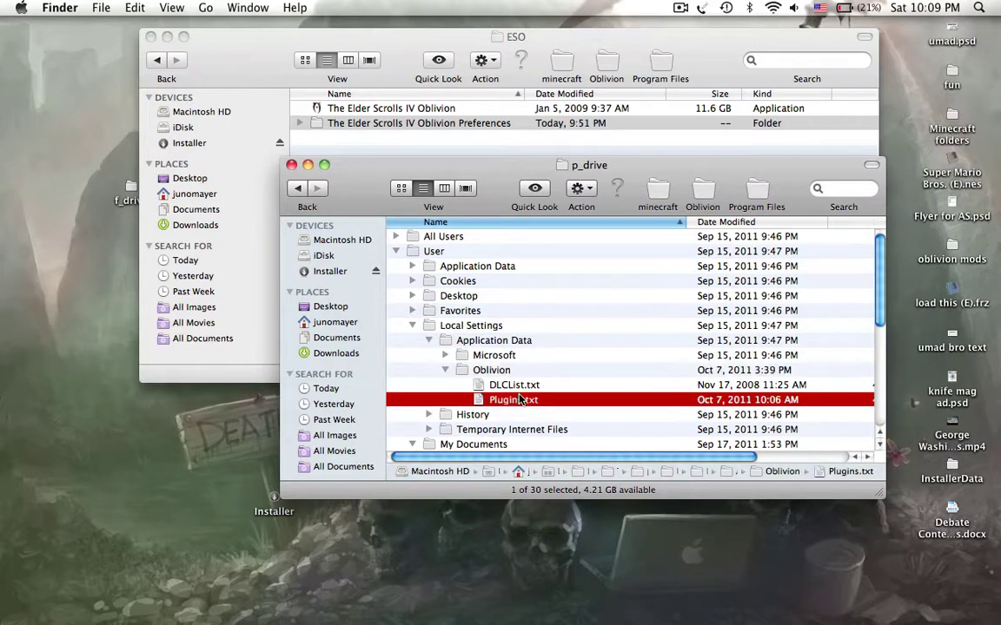
left_click(522, 387)
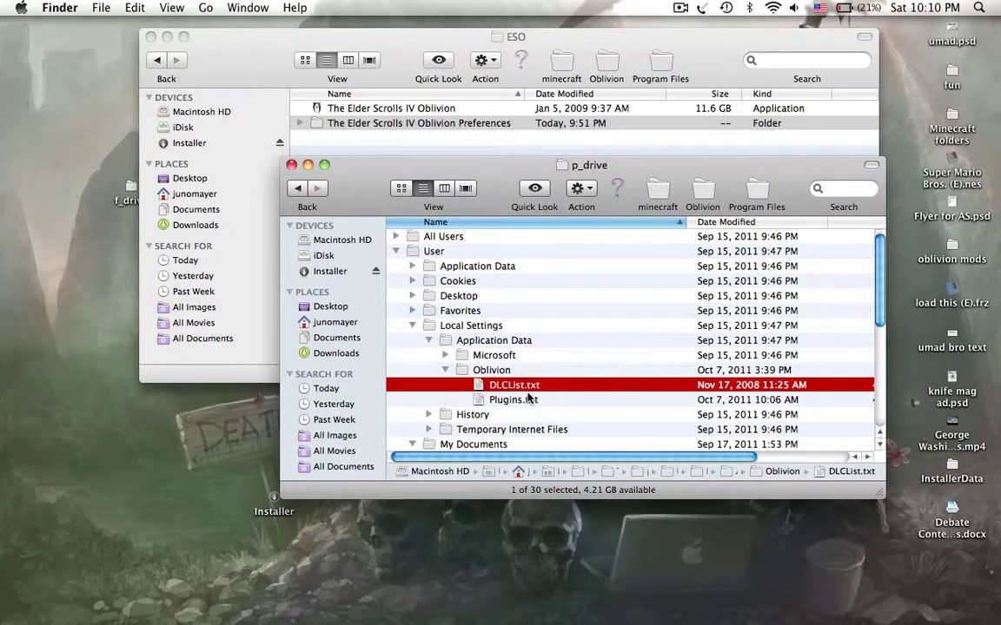
left_click(460, 400)
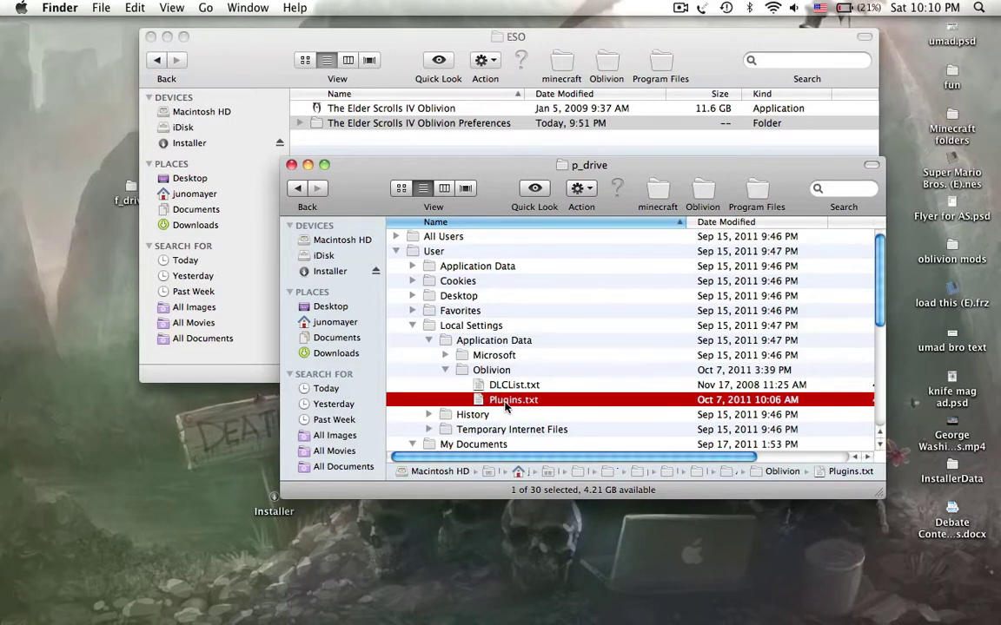
double_click(502, 401)
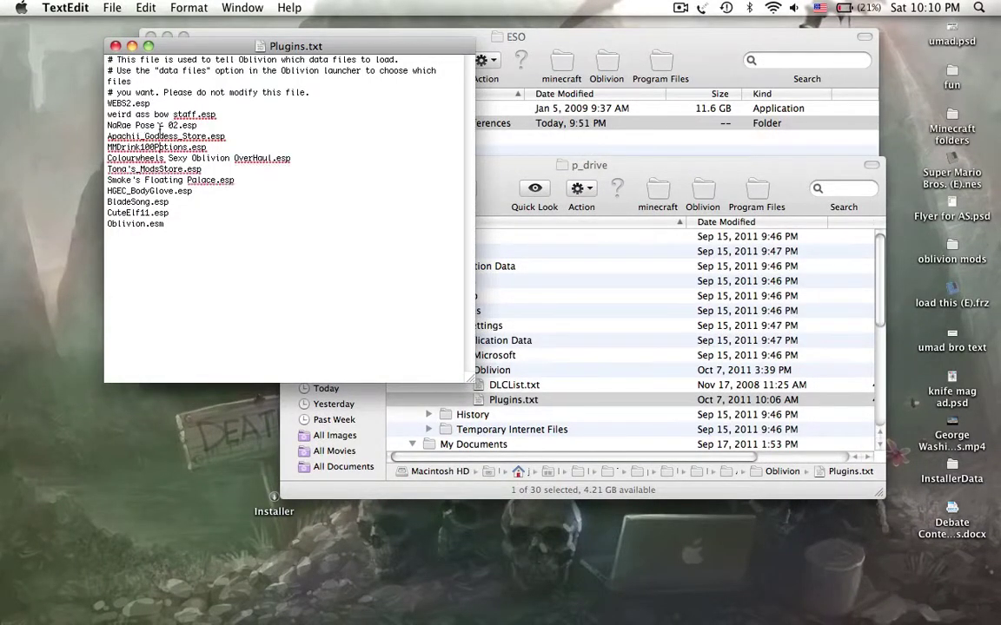
Step: Examine the mod file entries listed in Plugins.txt, and bring the p_drive window to the front
left_click_drag(147, 103, 198, 114)
left_click(203, 168)
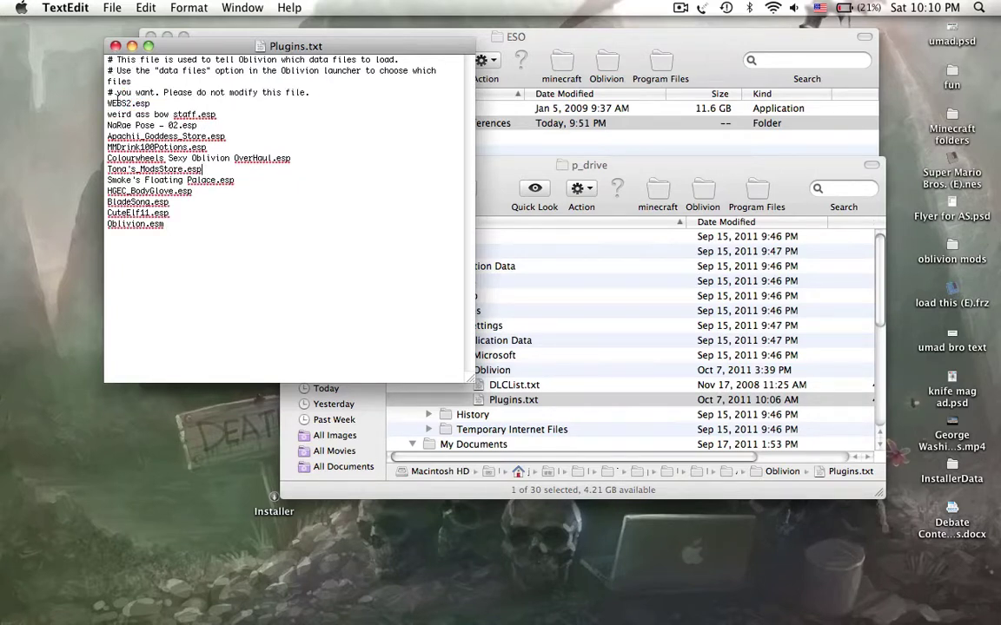
left_click_drag(146, 92, 150, 92)
left_click_drag(158, 228, 161, 228)
left_click(702, 165)
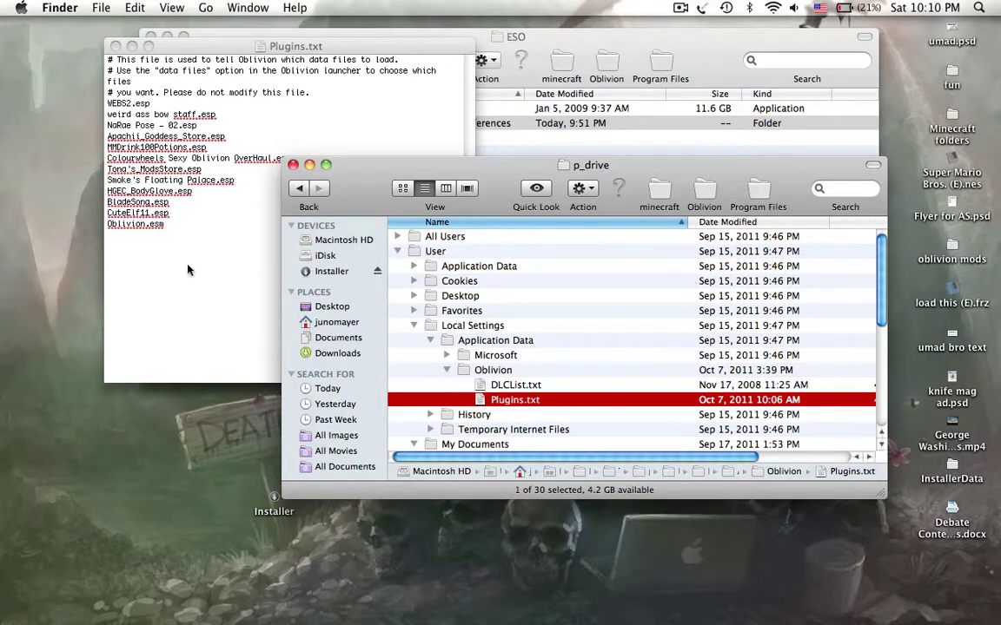
Step: Add the line floatingcastle.esp below Oblivion.esm in Plugins.txt
left_click(125, 228)
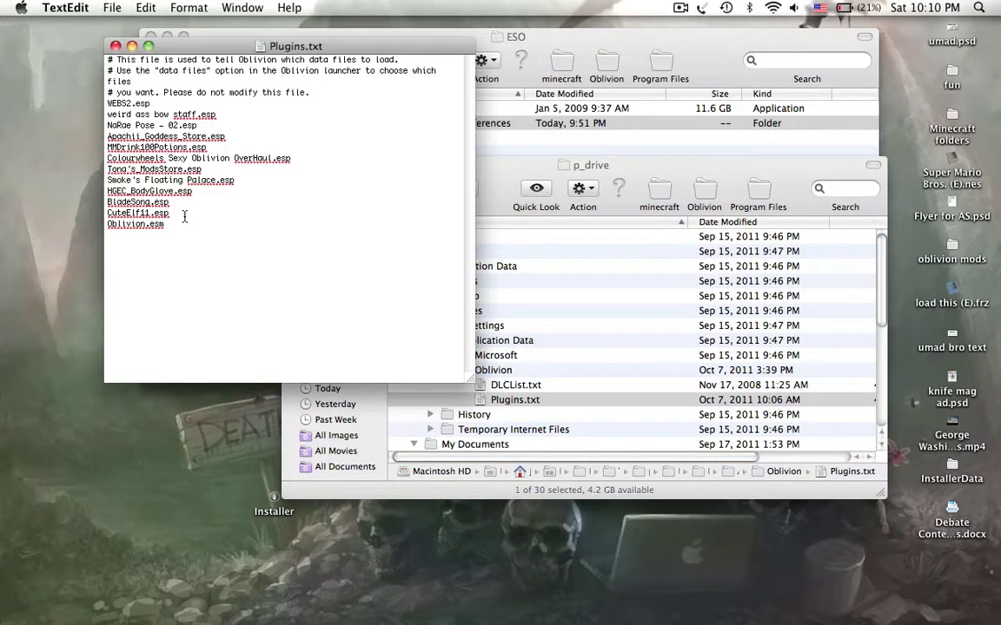
left_click(159, 249)
type("floatingcastle.esp")
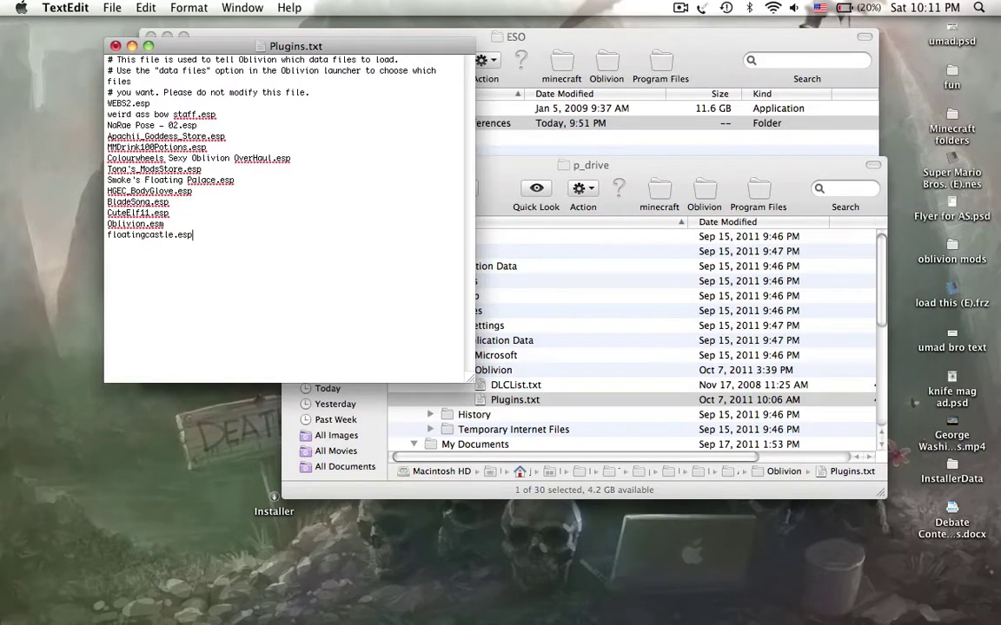
Step: Delete the floatingcastle.esp entry from the end of Plugins.txt
key("BackSpace")
key("BackSpace")
key("BackSpace")
key("BackSpace")
key("BackSpace")
key("BackSpace")
key("BackSpace")
key("BackSpace")
key("BackSpace")
key("BackSpace")
key("BackSpace")
key("BackSpace")
key("BackSpace")
key("BackSpace")
key("BackSpace")
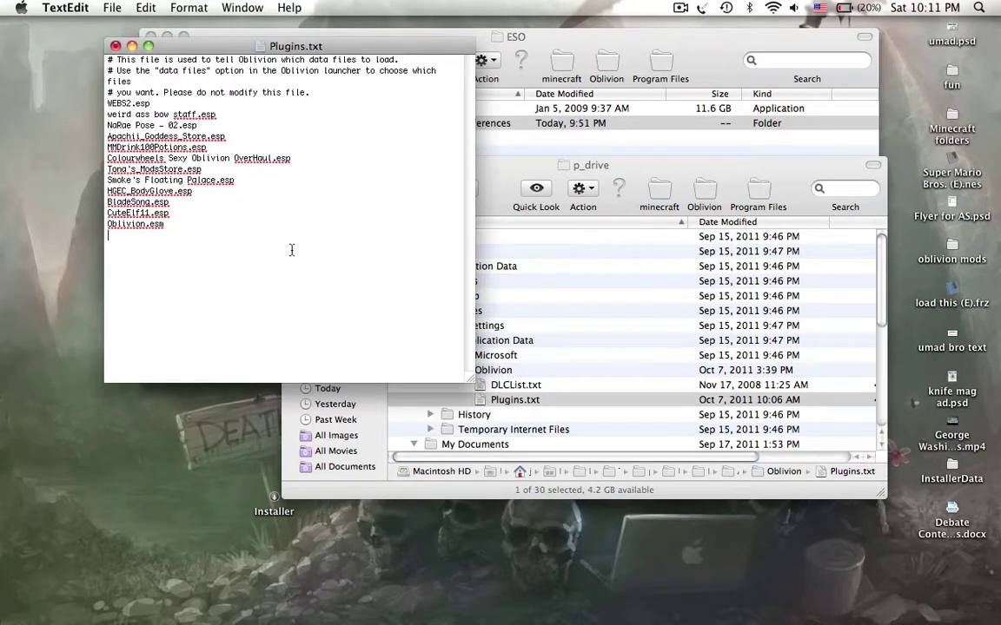
Step: Move the ESO window clear of the text file, and close Plugins.txt without saving the changes
left_click(375, 36)
left_click_drag(375, 41, 515, 109)
left_click(340, 93)
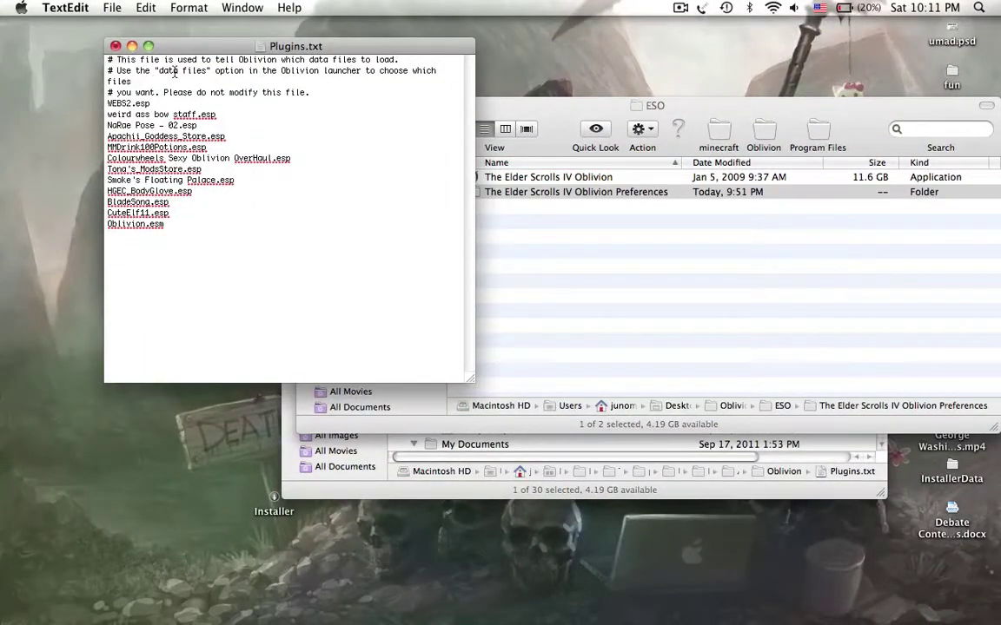
left_click_drag(264, 71, 297, 71)
left_click(310, 122)
left_click(115, 46)
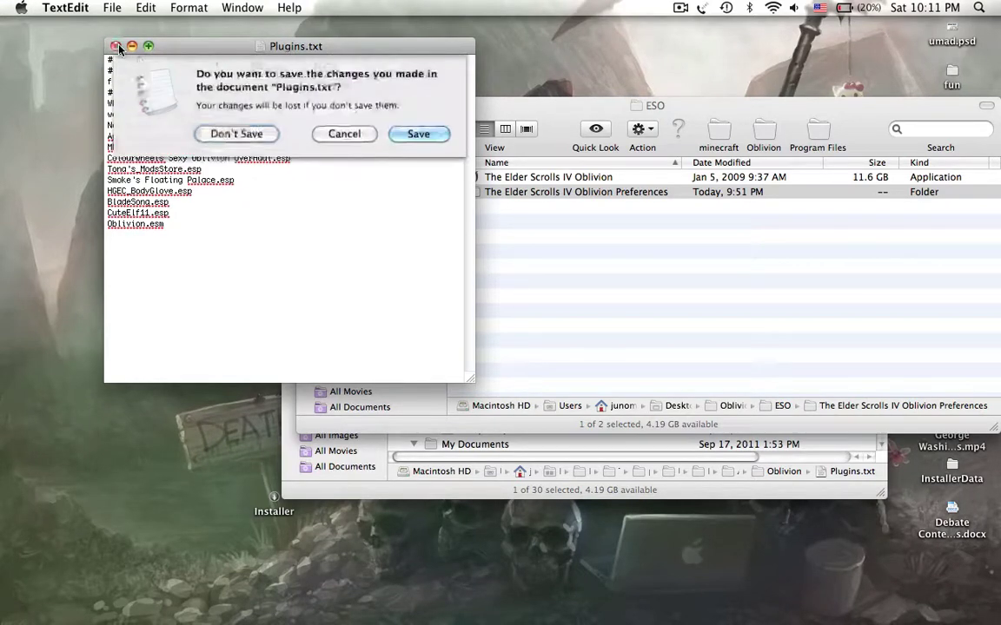
left_click(236, 134)
Step: Reposition the ESO window and launch The Elder Scrolls IV Oblivion application from it
left_click_drag(418, 112, 343, 130)
double_click(413, 192)
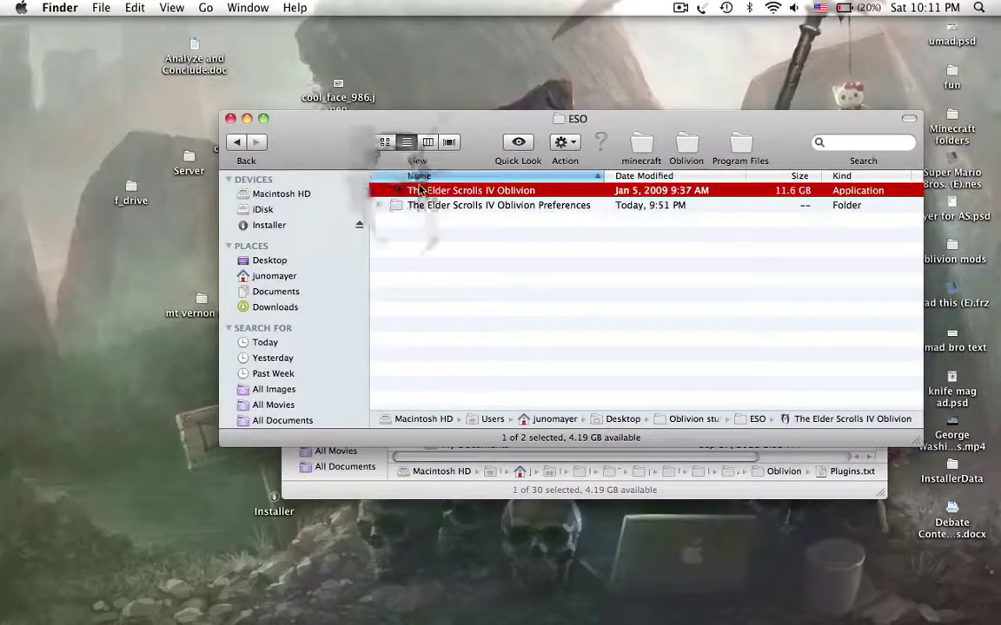
mouse_move(547, 622)
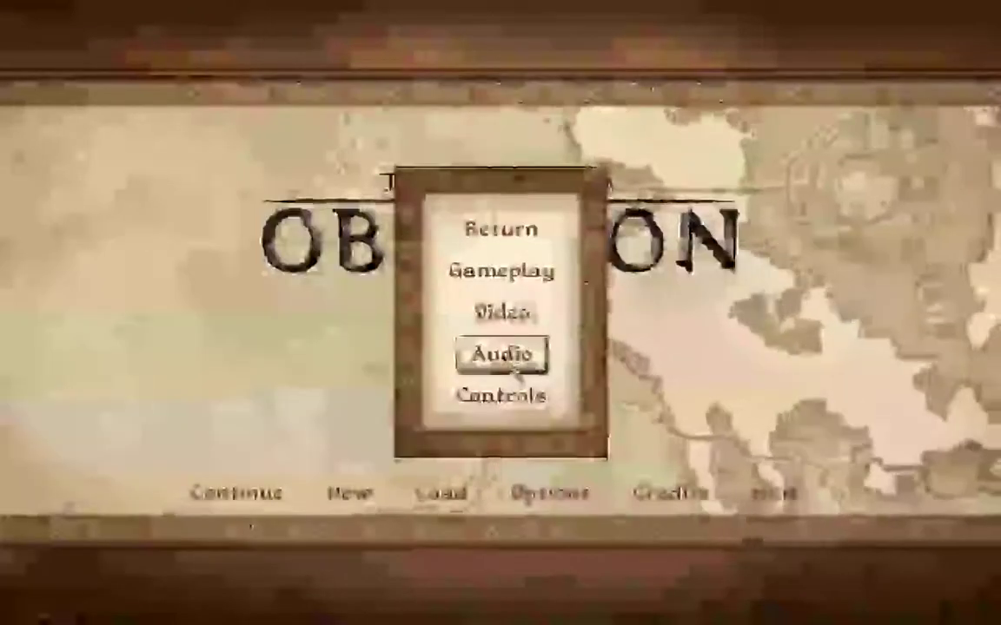
Step: Open the audio options and reduce the master volume to a low level
left_click(502, 354)
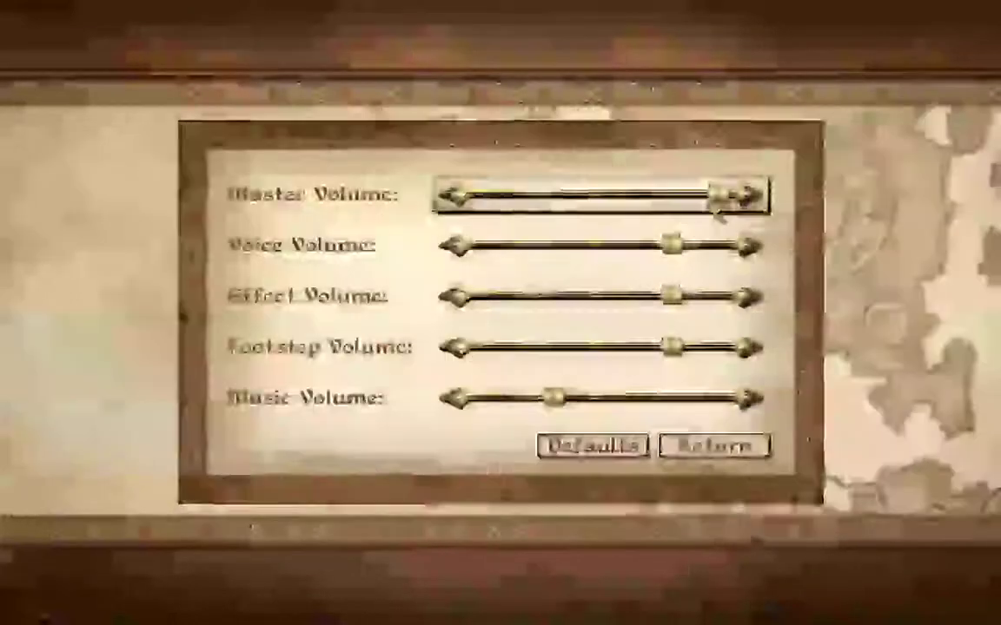
left_click_drag(719, 197, 403, 196)
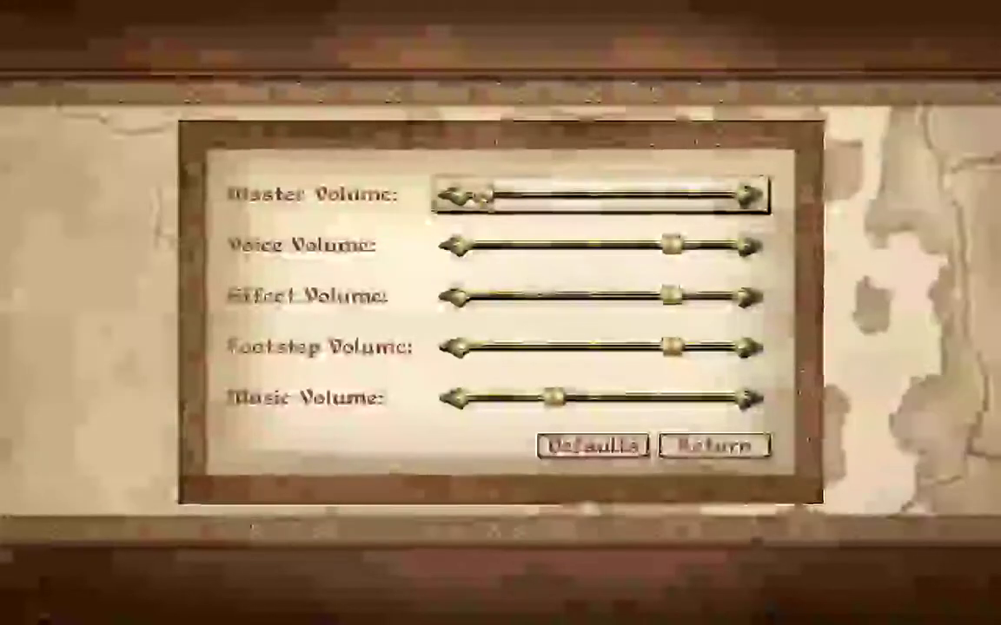
left_click_drag(511, 197, 546, 197)
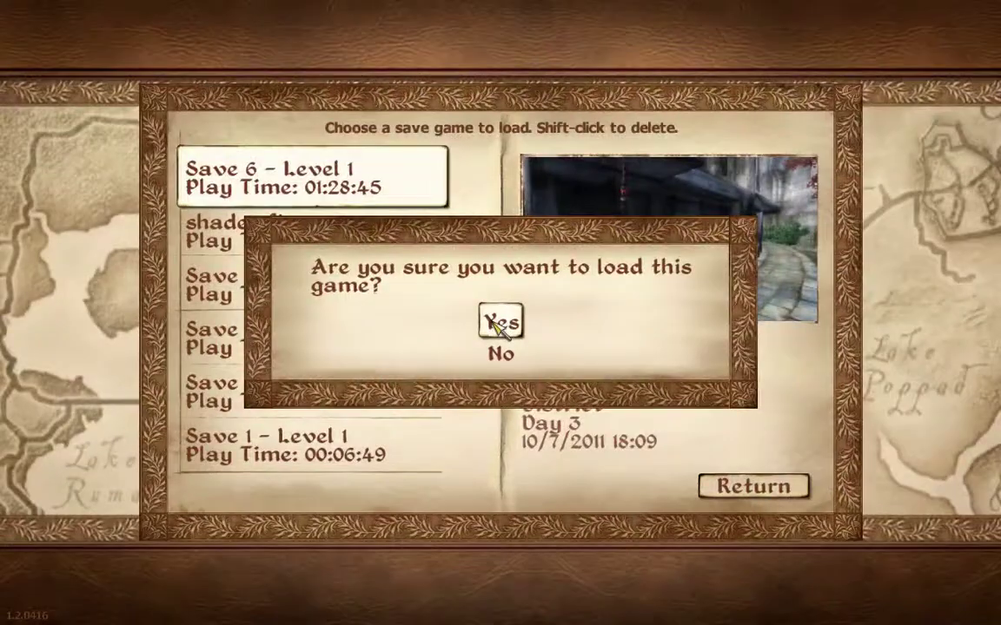
Step: Confirm loading Save 6 and move the character northward beside the stone wall, jumping along the way
left_click(500, 325)
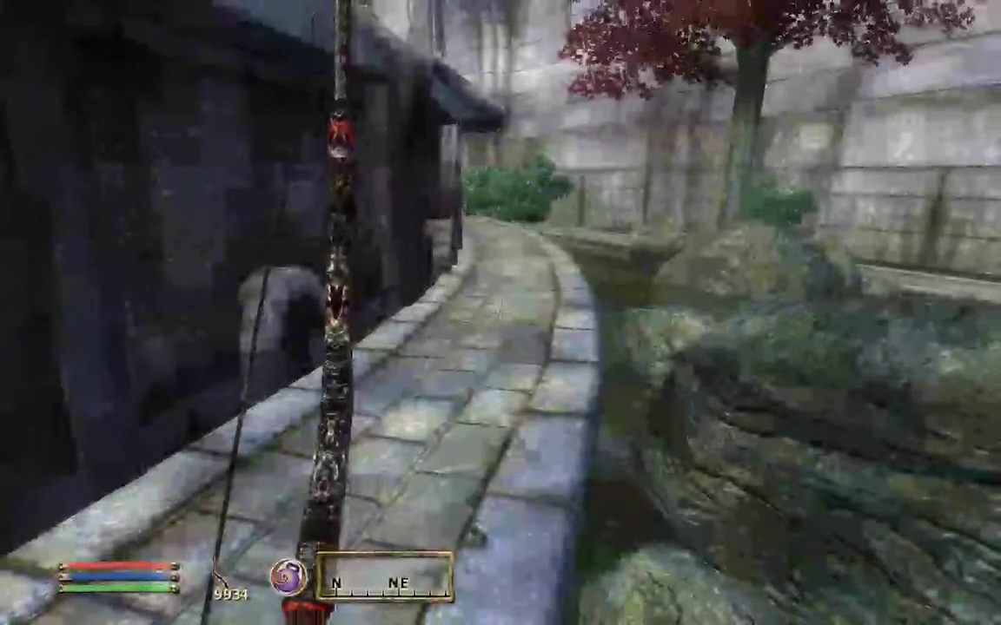
mouse_move(501, 313)
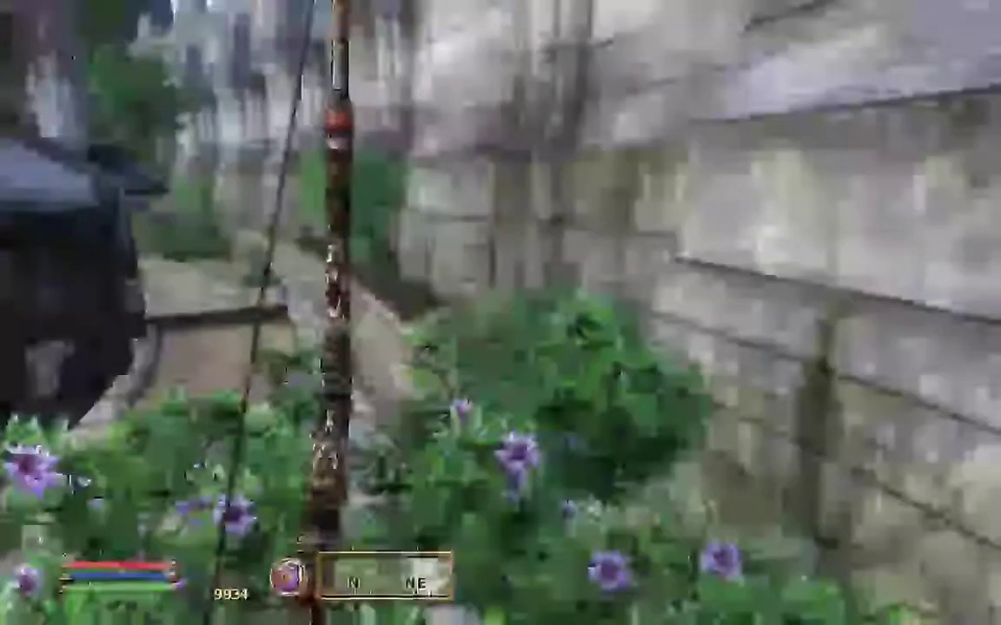
key("w")
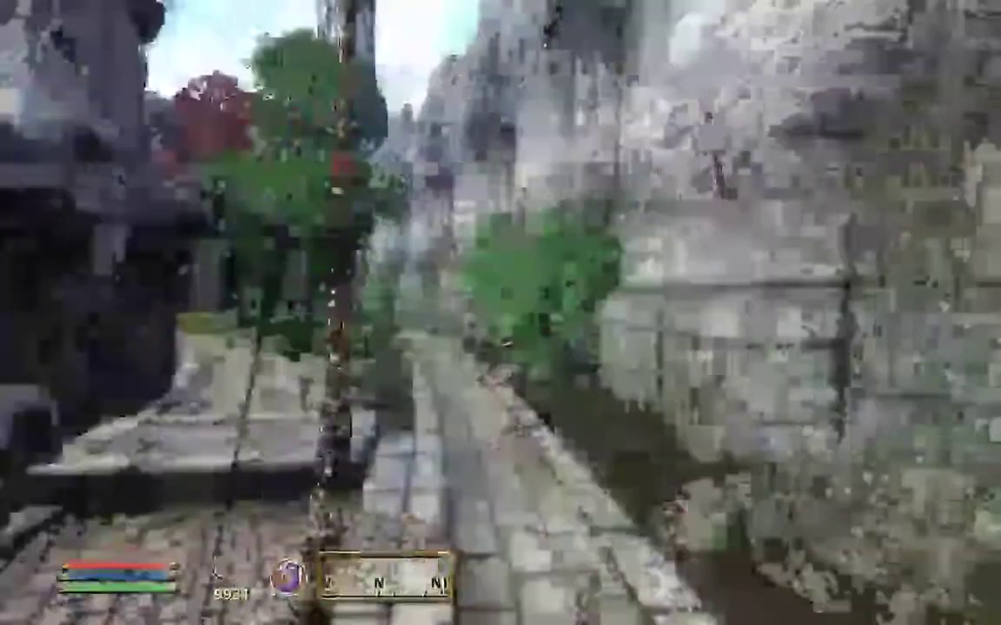
key("w")
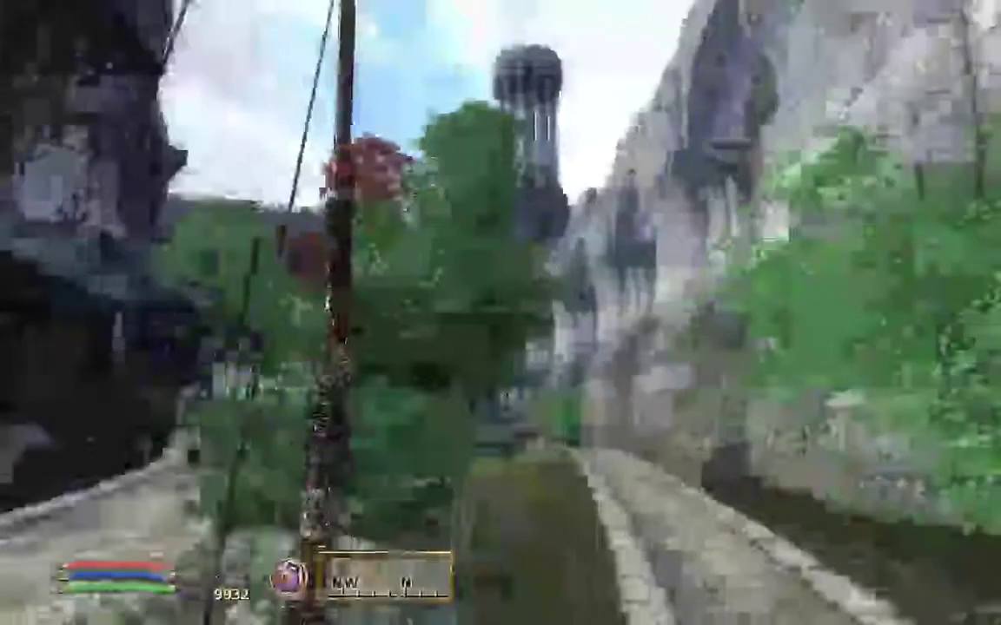
key("space")
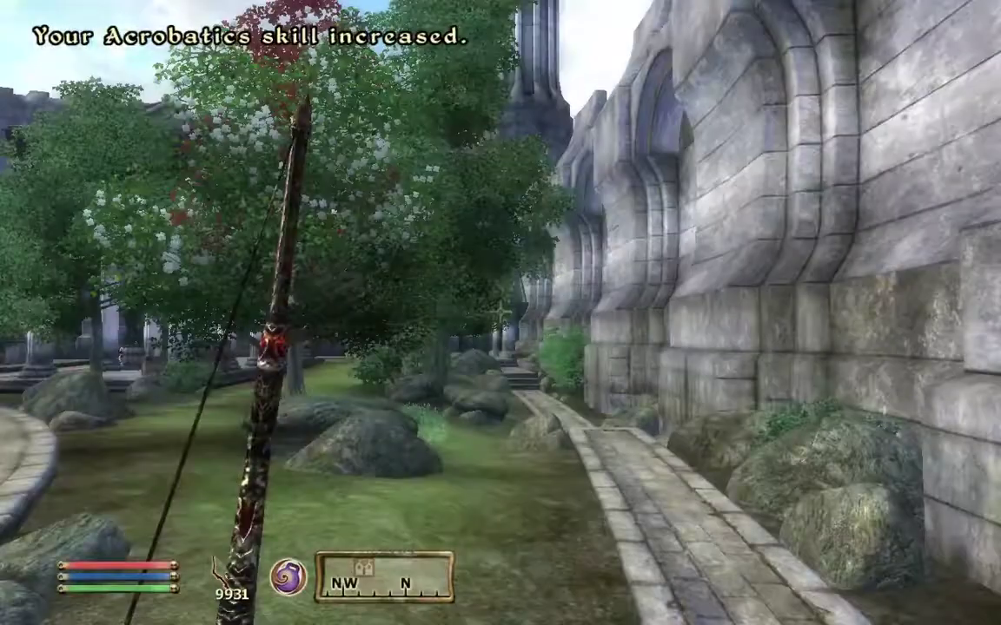
key("w")
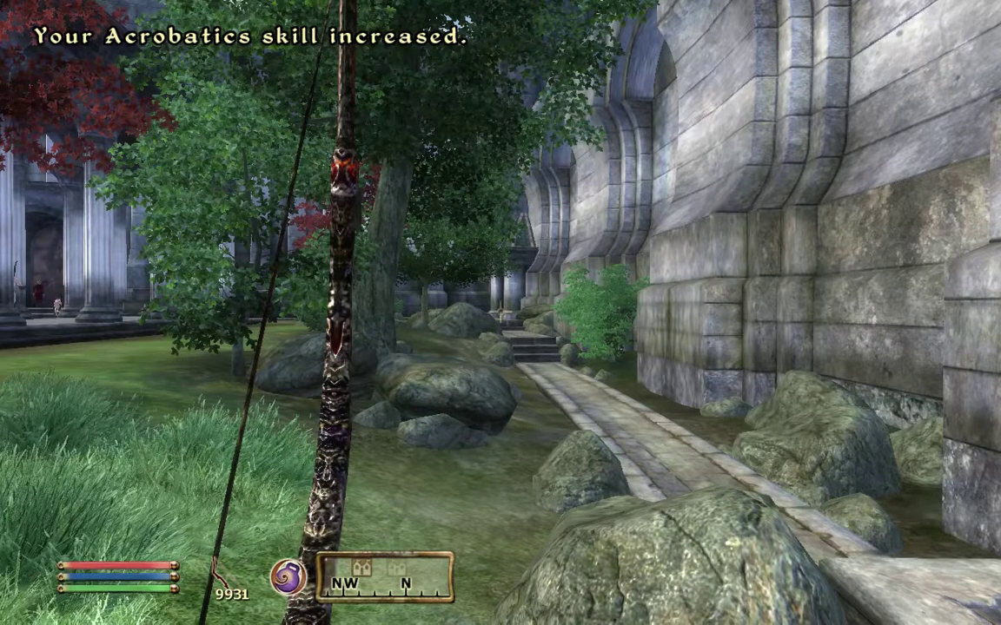
Step: Open the character's journal to view the Imperial City map, and examine the list of powers and spells, including Flare
key("Tab")
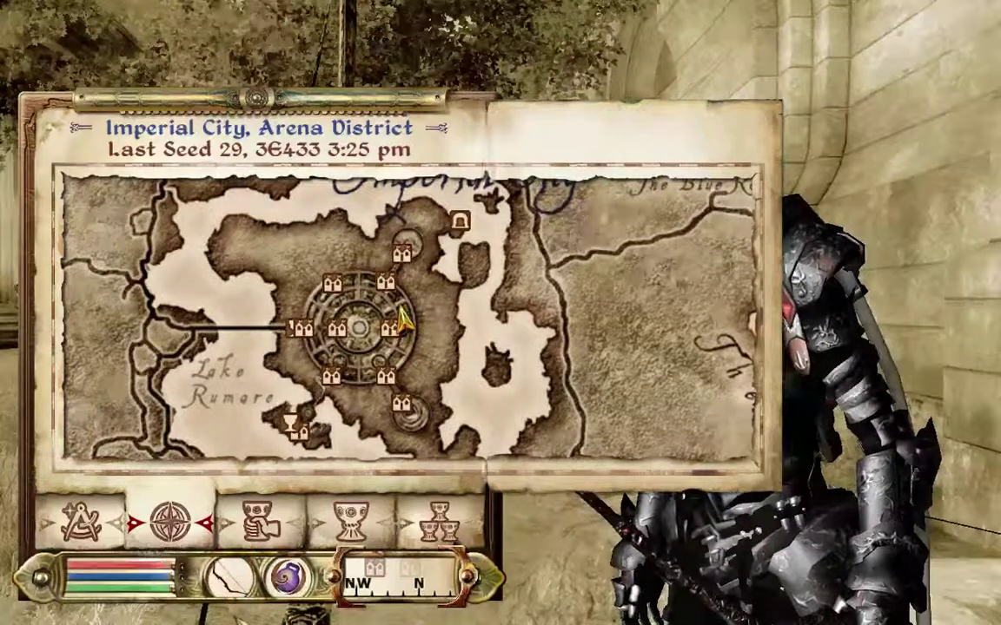
key("F3")
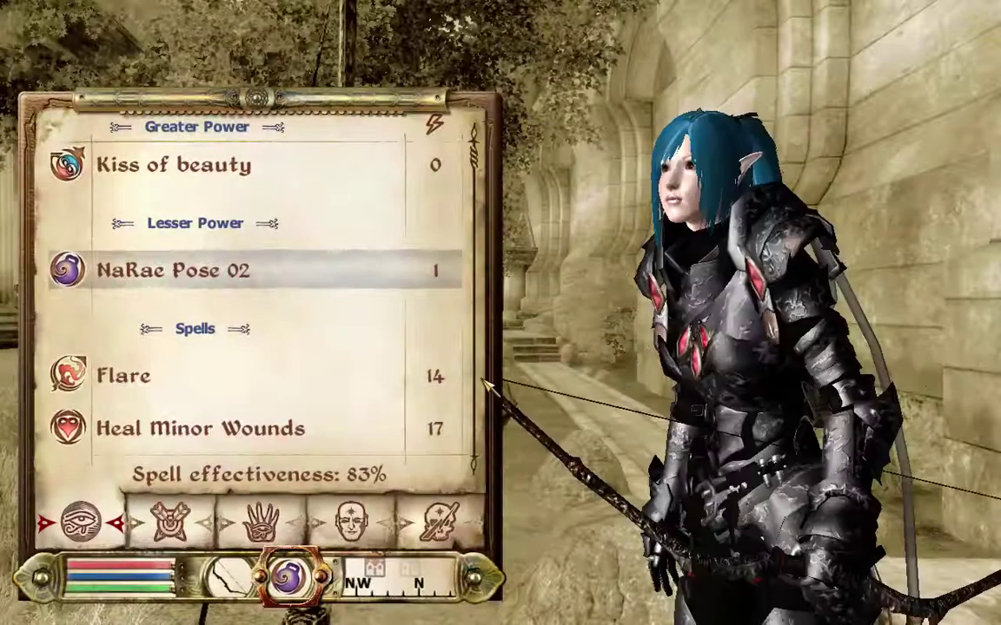
mouse_move(306, 365)
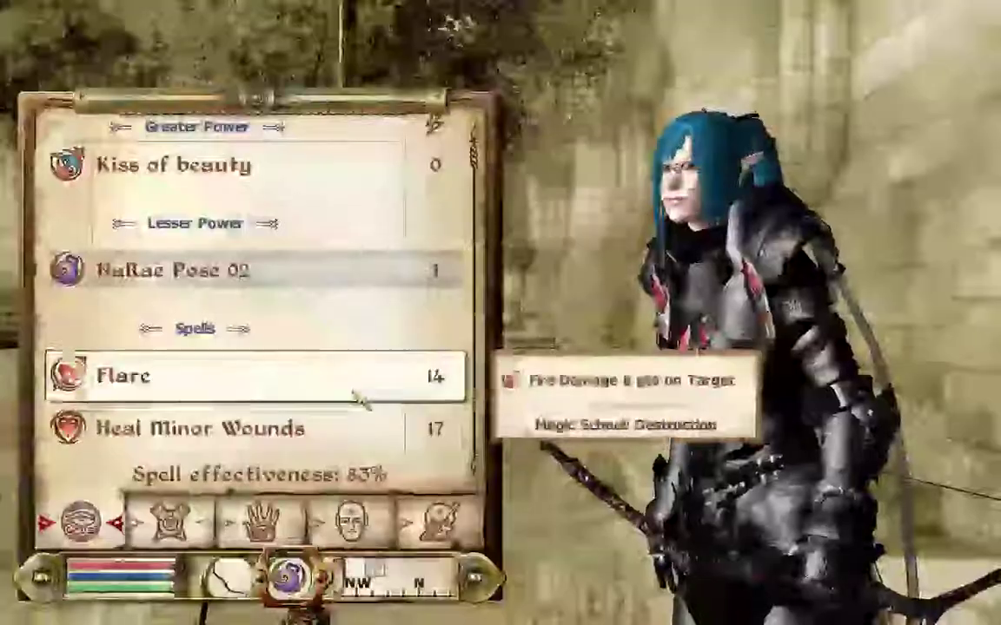